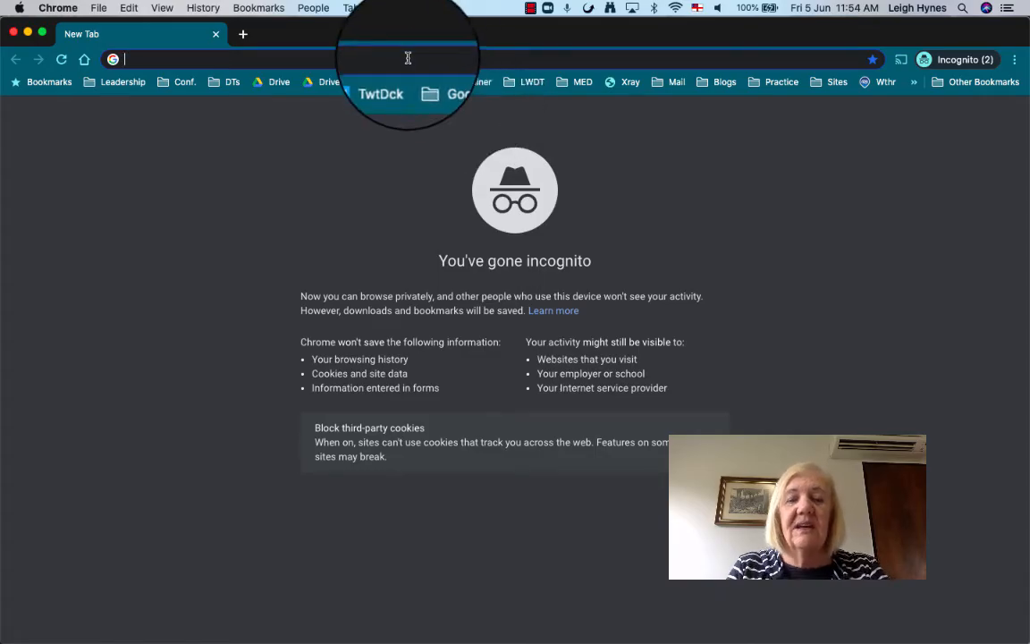
Search Google for 'blogger' and open the Blogger.com result.
{"action": "type", "text": "blogger"}
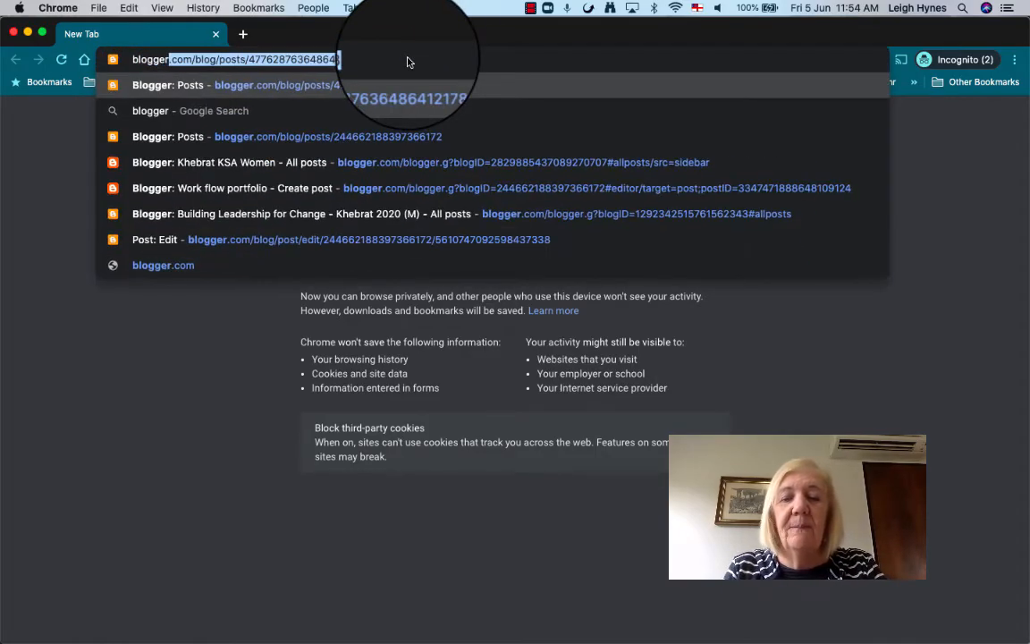
{"action": "key", "text": "BackSpace"}
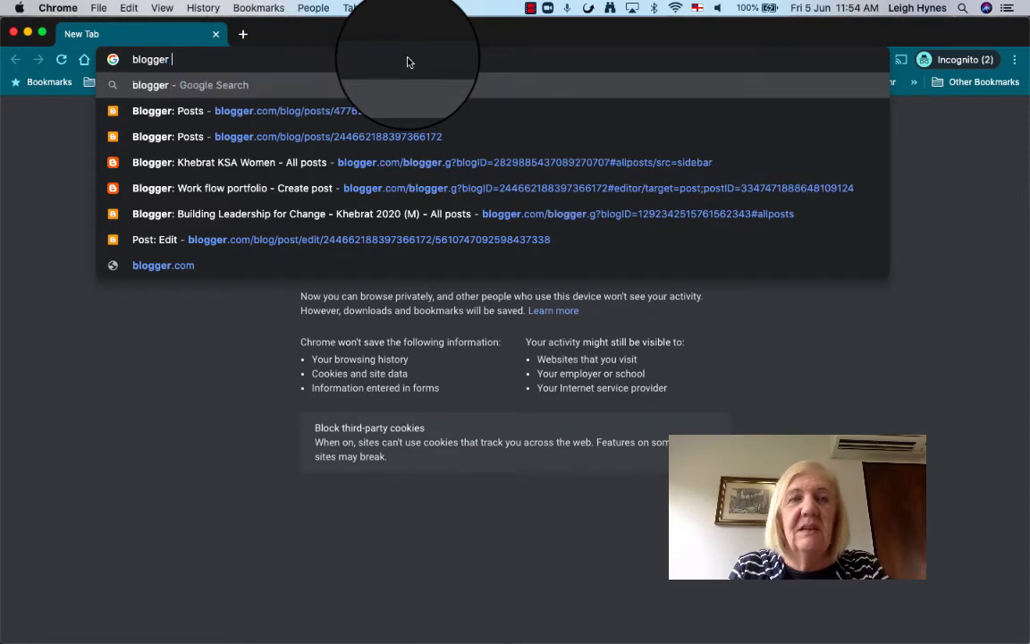
{"action": "key", "text": "Return"}
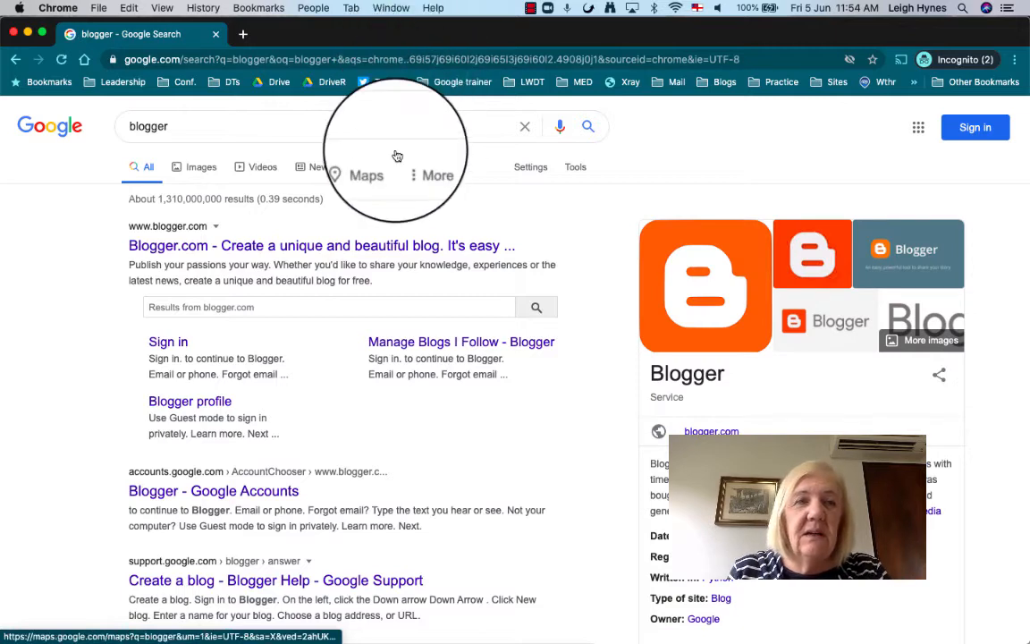
{"action": "left_click", "coordinate": [275, 251]}
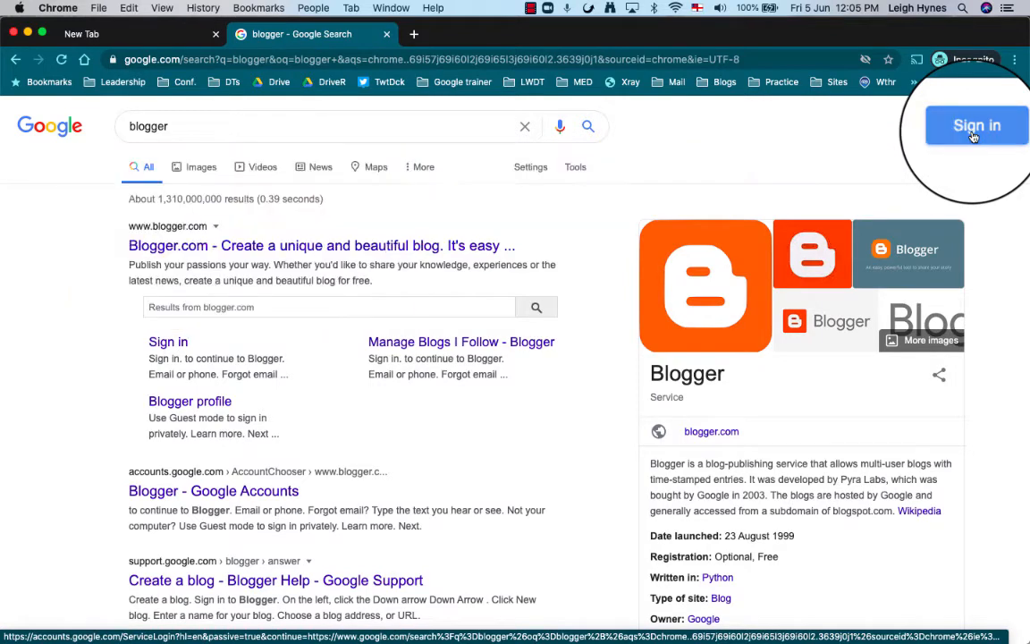
Sign in with the saved Google account by entering the start of its email address.
{"action": "left_click", "coordinate": [974, 131]}
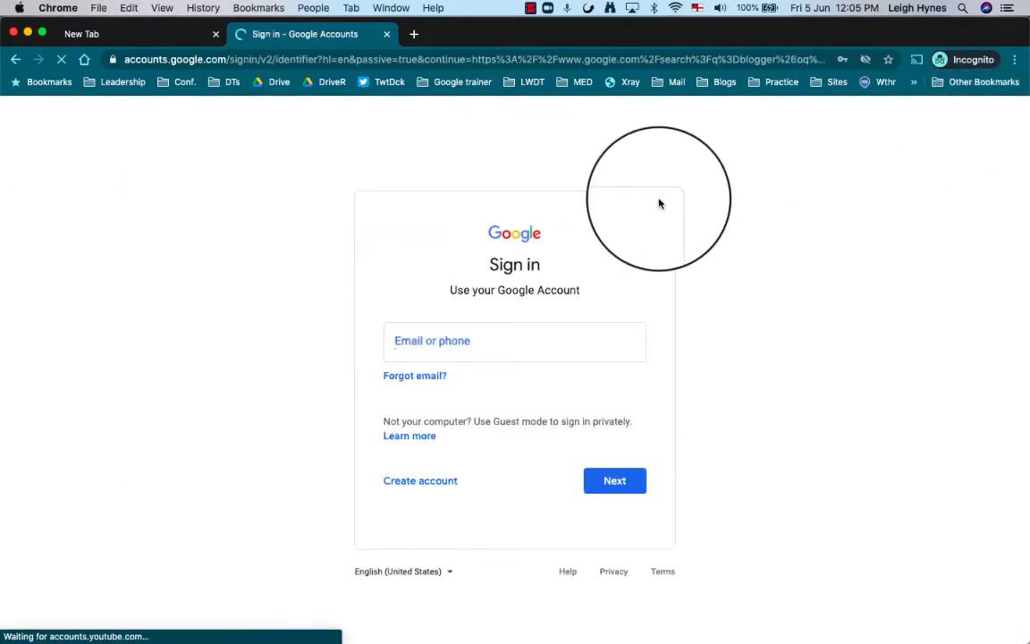
{"action": "left_click", "coordinate": [450, 340]}
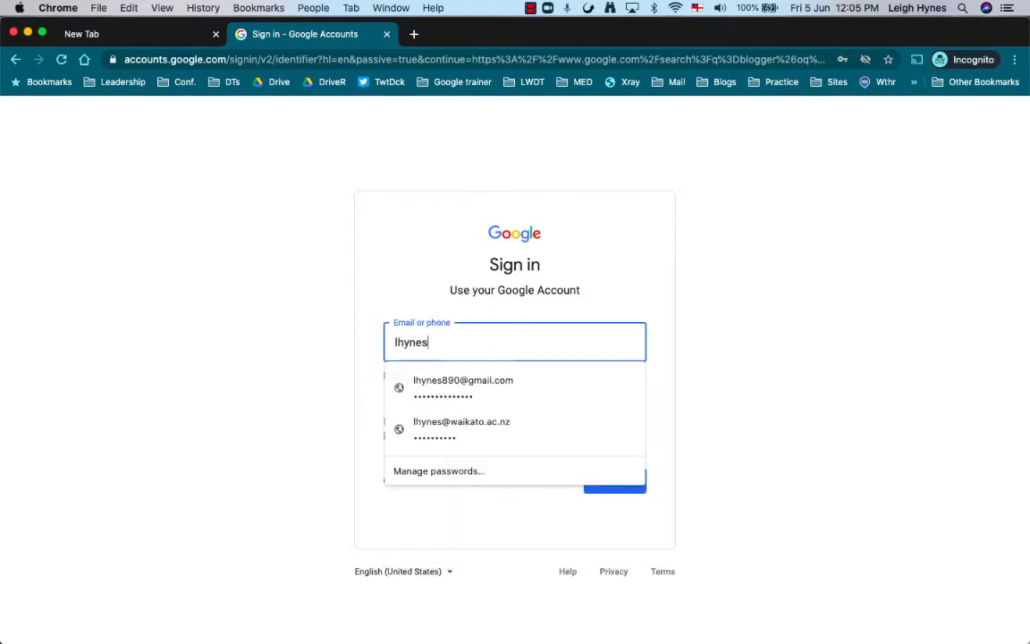
{"action": "left_click", "coordinate": [462, 386]}
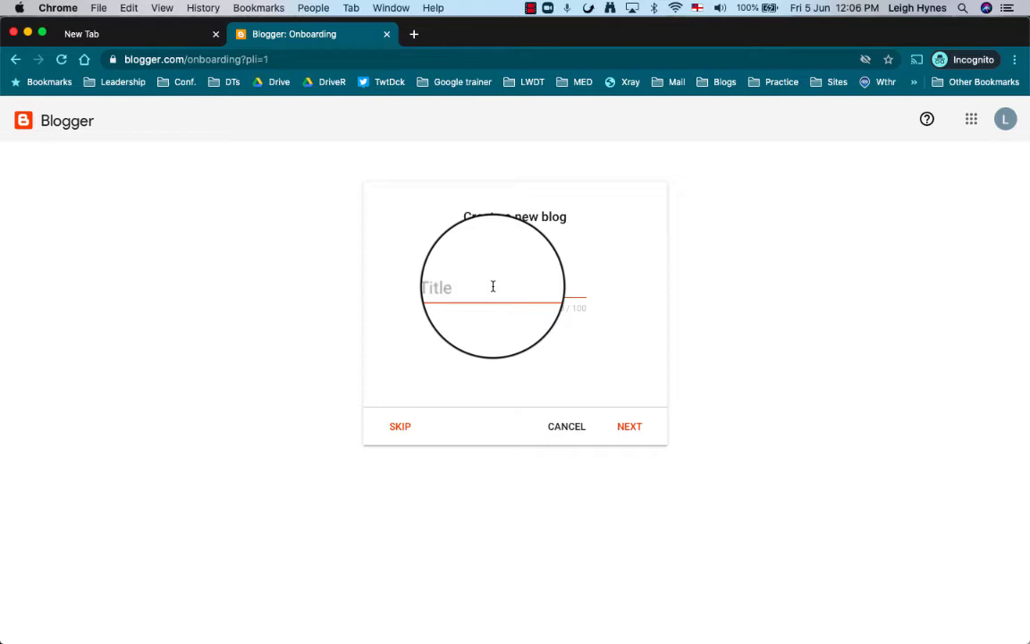
Title the new blog 'Record of Professional Life' and give it the address plrecord.blogspot.com.
{"action": "left_click", "coordinate": [492, 286]}
{"action": "type", "text": "Recor"}
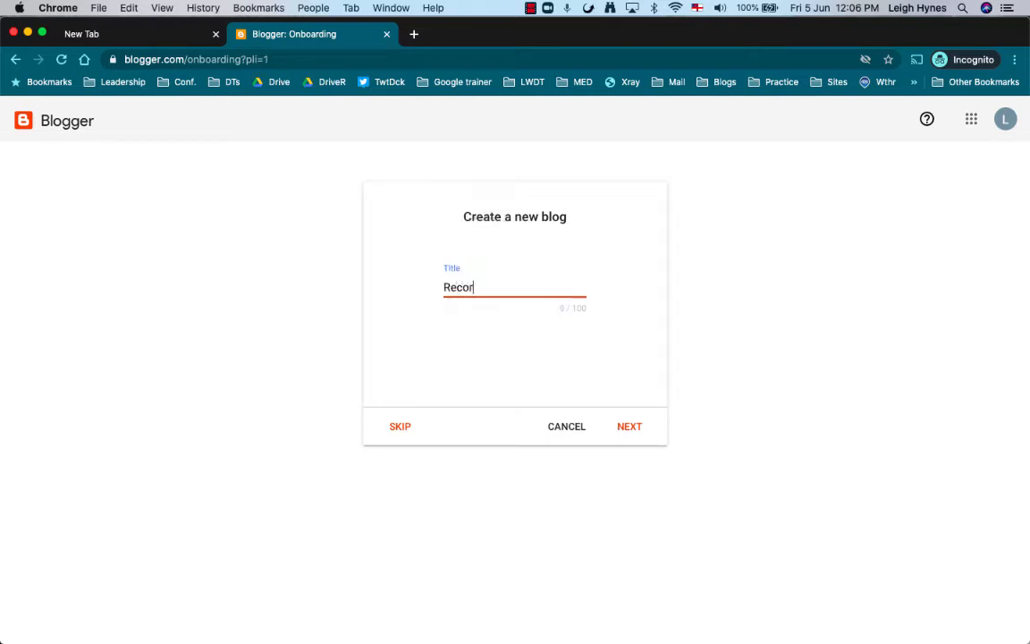
{"action": "type", "text": "d of Professional "}
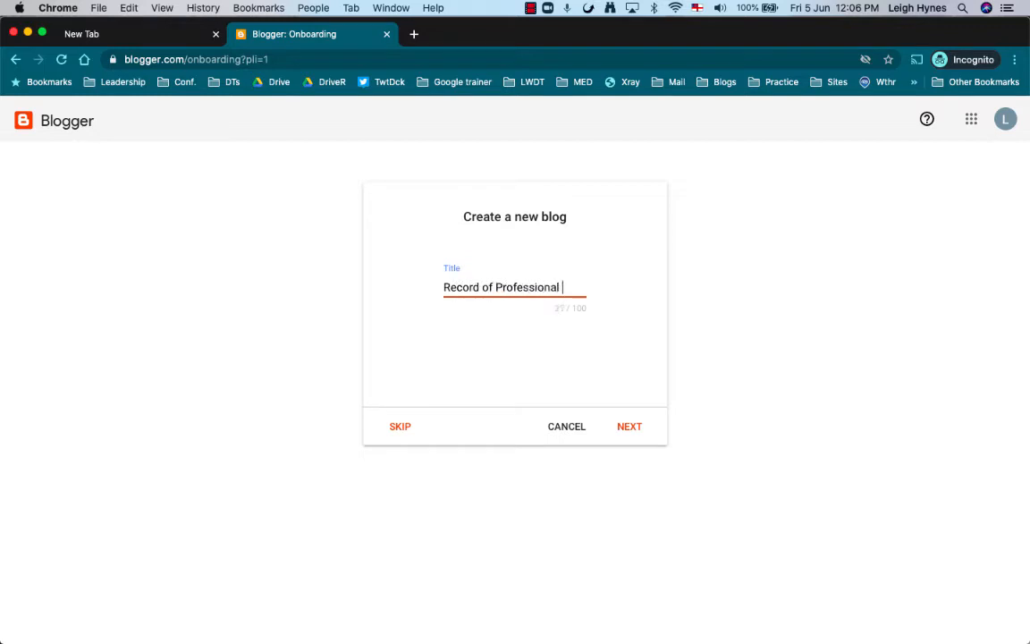
{"action": "type", "text": "Life"}
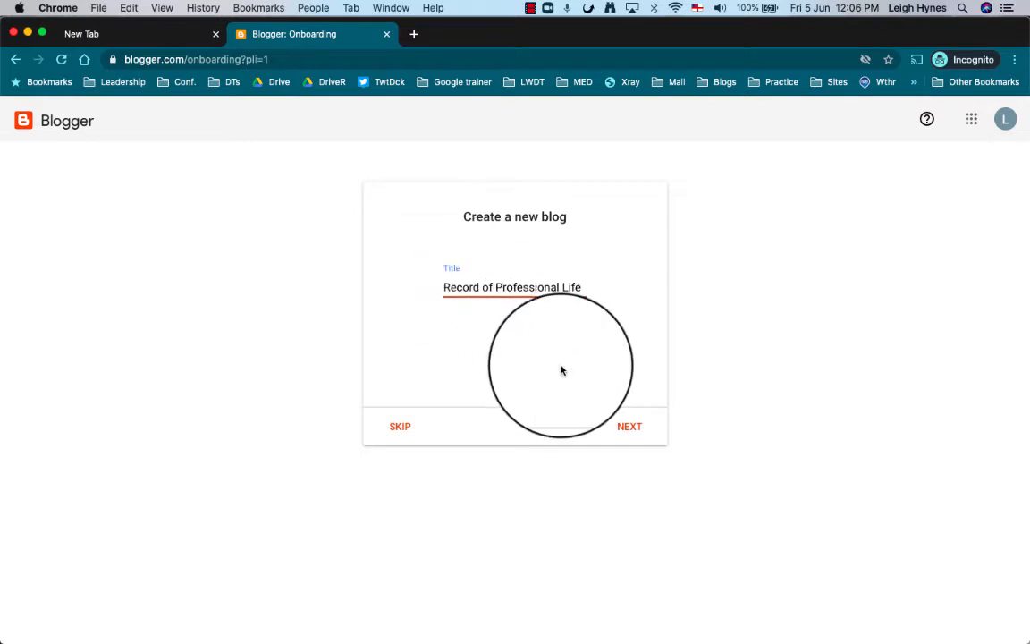
{"action": "left_click", "coordinate": [636, 432]}
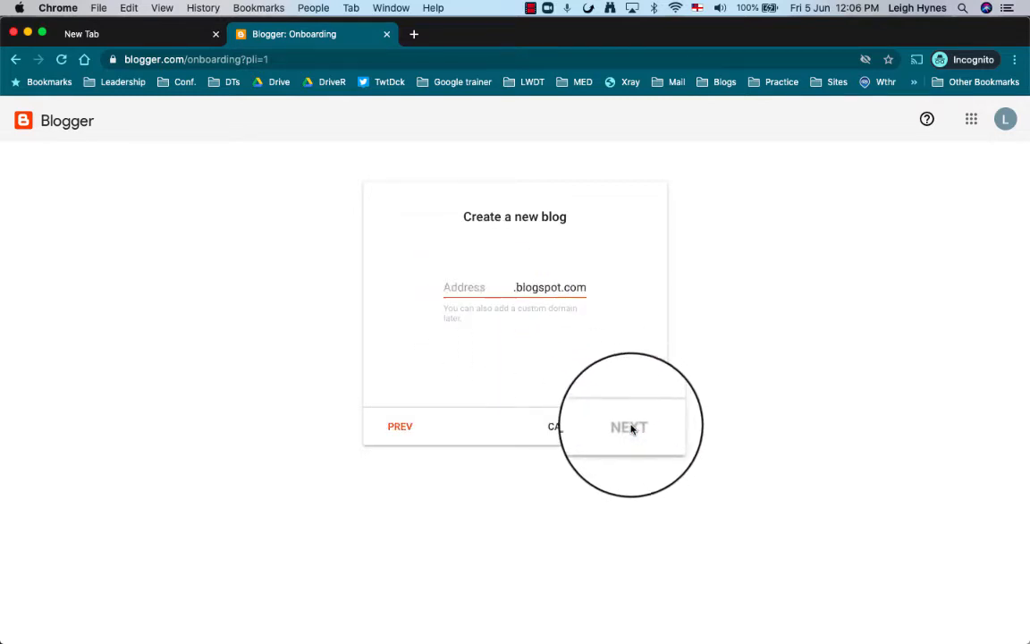
{"action": "left_click", "coordinate": [486, 289]}
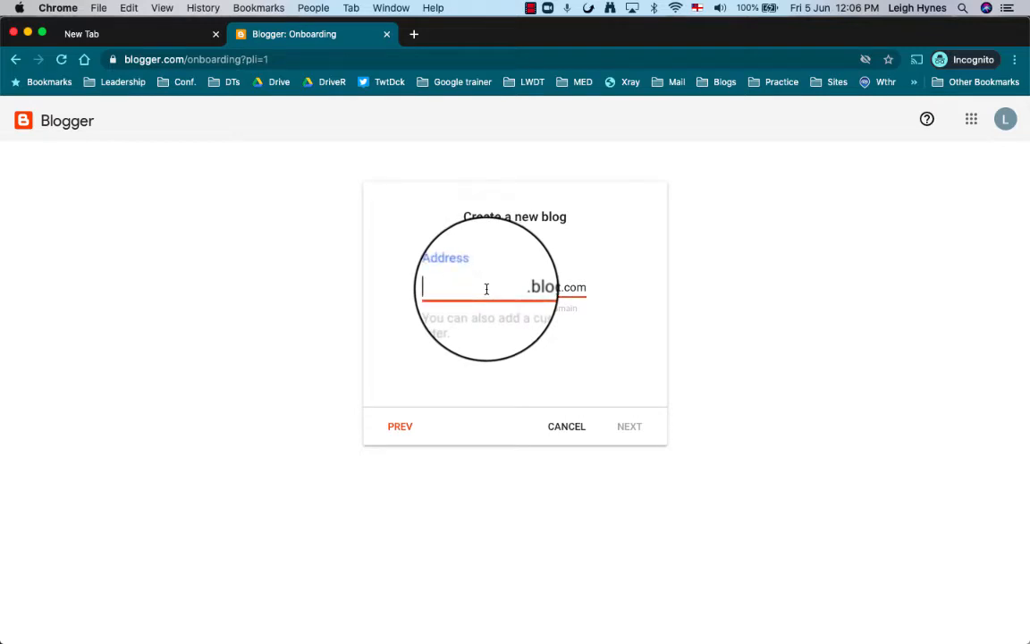
{"action": "type", "text": "p"}
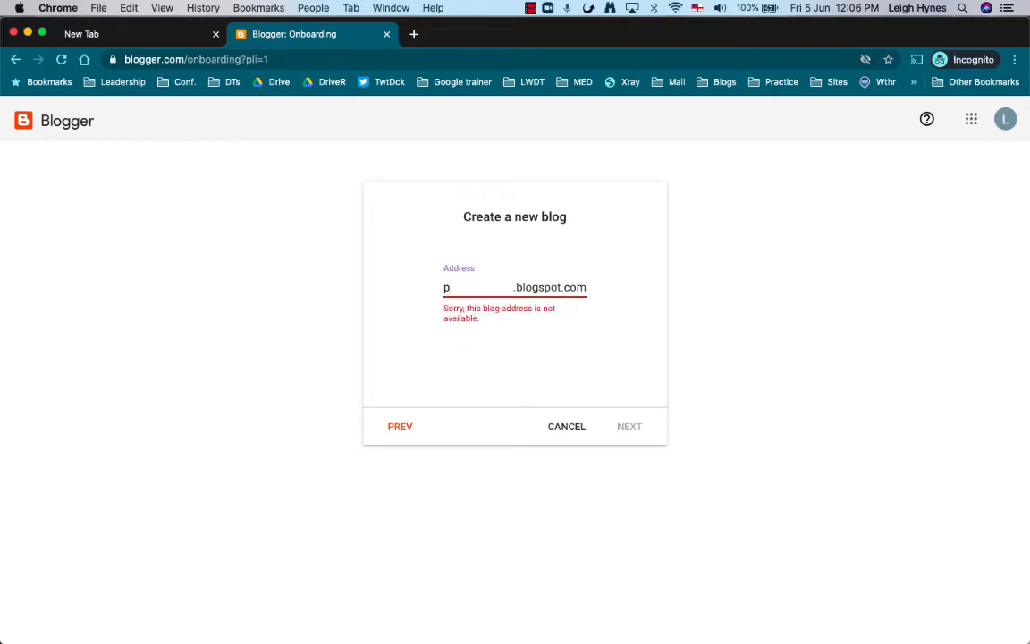
{"action": "type", "text": "lrecord"}
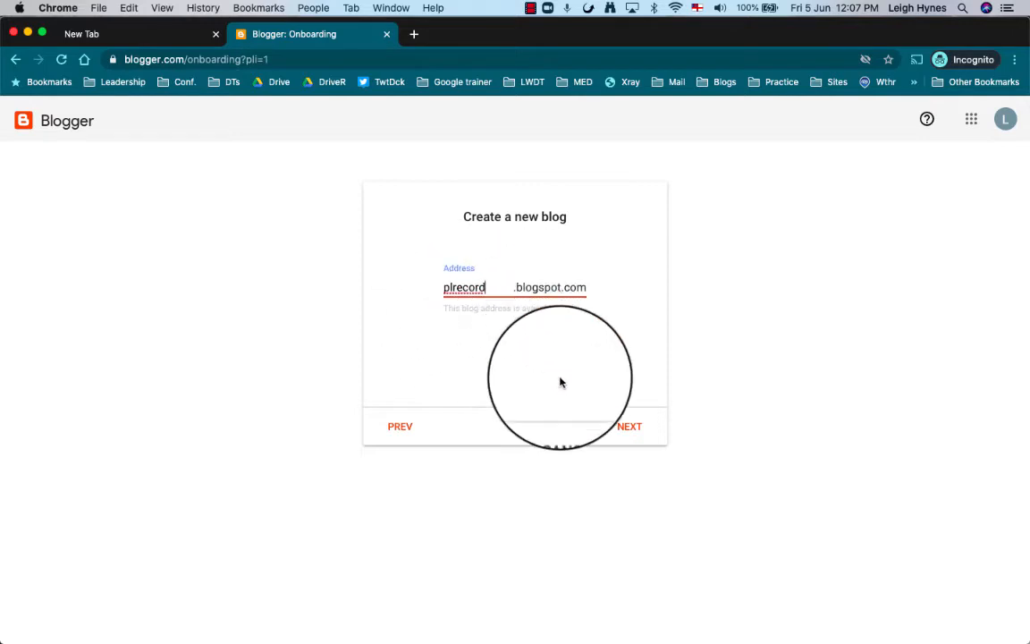
{"action": "left_click", "coordinate": [636, 431]}
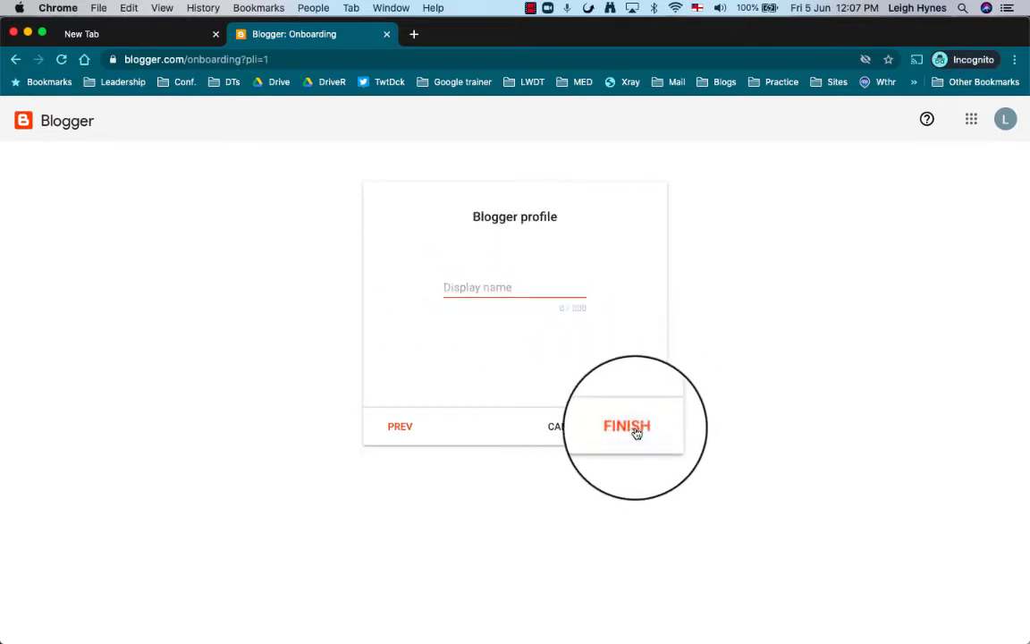
Enter the author's display name and finish creating the blog.
{"action": "left_click", "coordinate": [496, 288]}
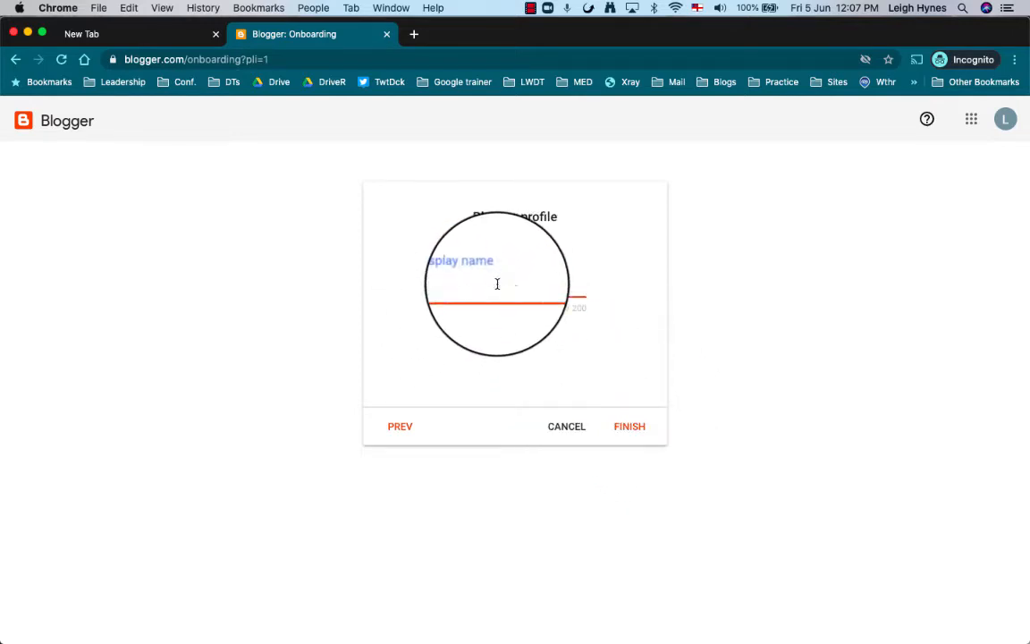
{"action": "type", "text": "Leigh H"}
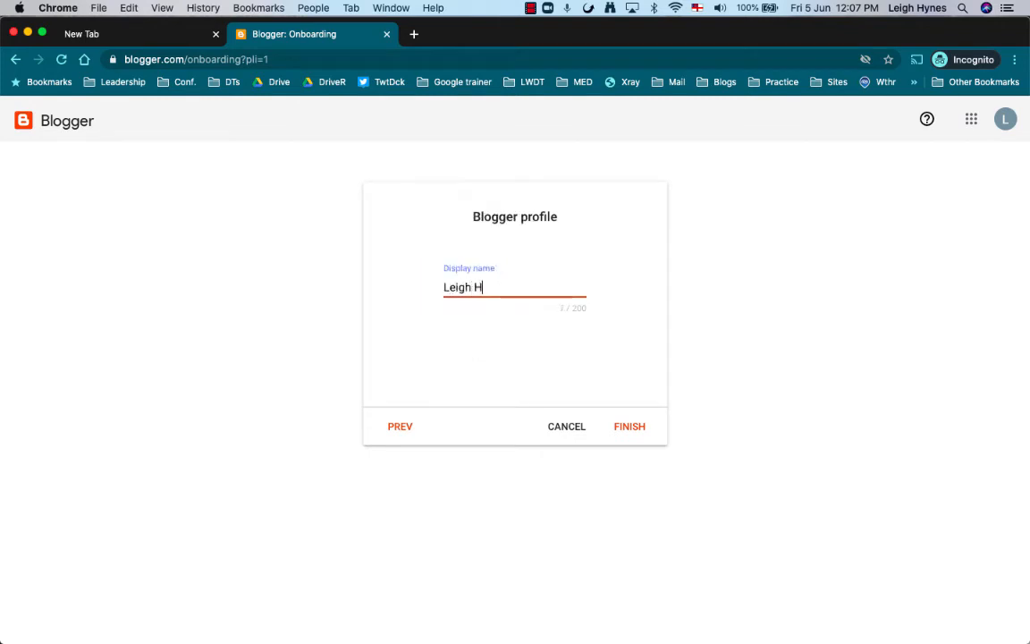
{"action": "left_click", "coordinate": [632, 429]}
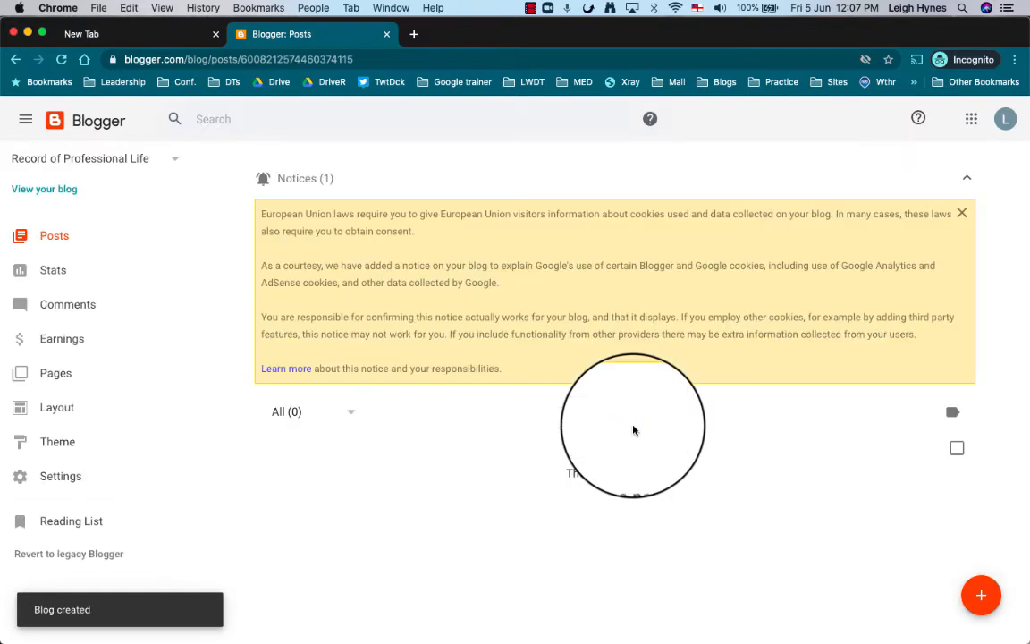
{"action": "left_click", "coordinate": [62, 482]}
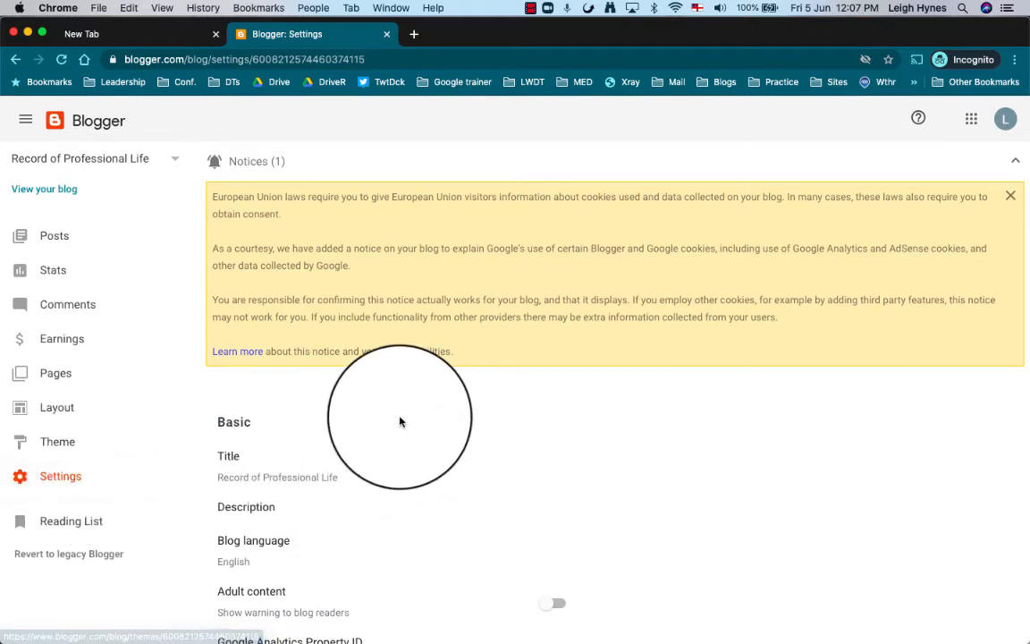
{"action": "left_click", "coordinate": [1010, 197]}
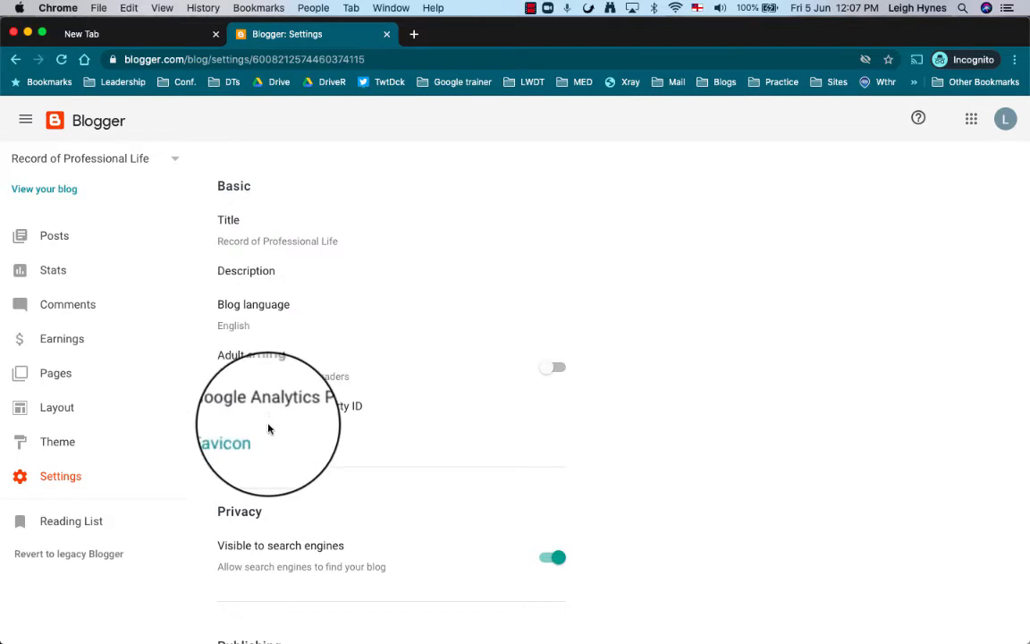
{"action": "scroll", "coordinate": [269, 429], "scroll_direction": "down", "scroll_amount": 5}
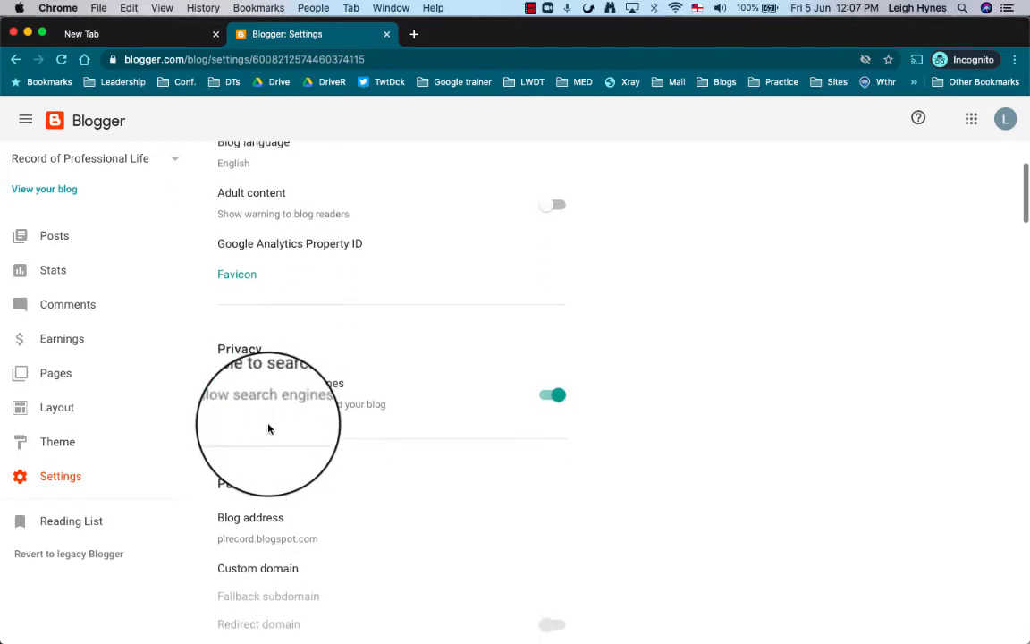
{"action": "scroll", "coordinate": [268, 429], "scroll_direction": "down", "scroll_amount": 2}
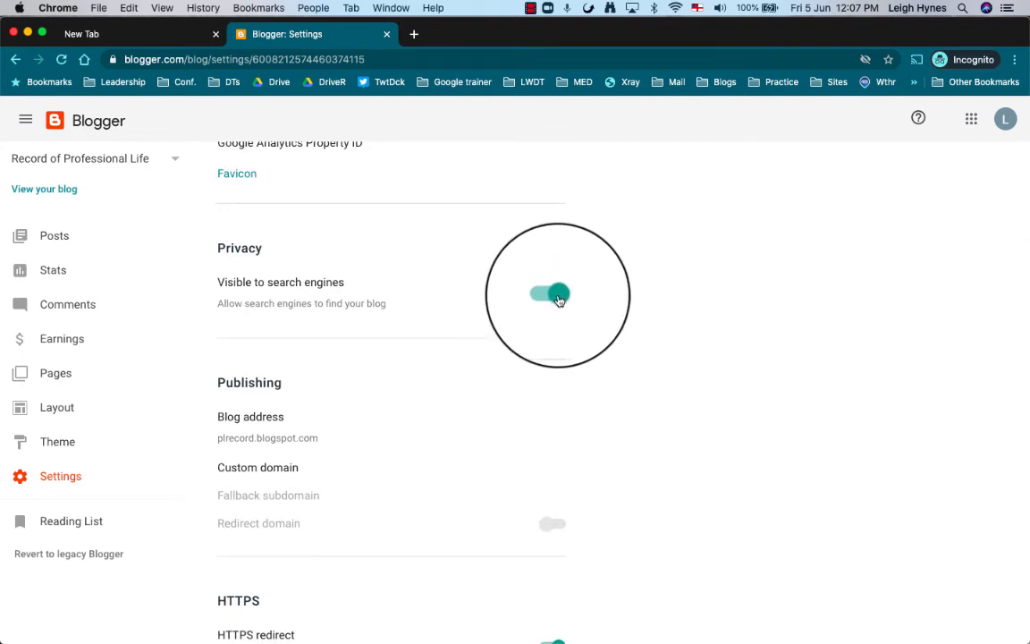
{"action": "left_click", "coordinate": [554, 295]}
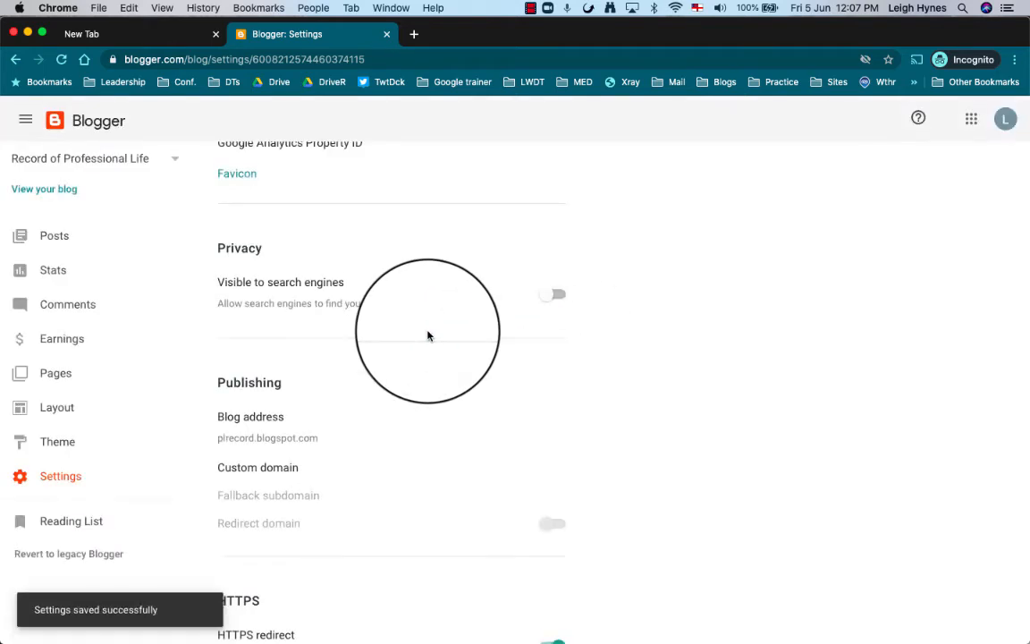
{"action": "scroll", "coordinate": [427, 335], "scroll_direction": "down", "scroll_amount": 5}
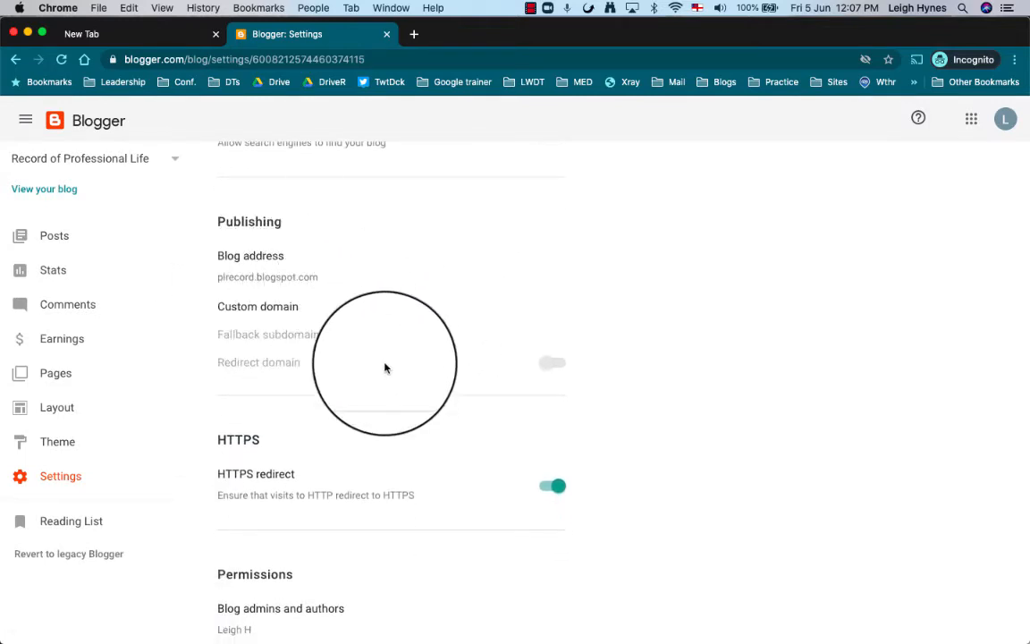
{"action": "scroll", "coordinate": [384, 367], "scroll_direction": "down", "scroll_amount": 5}
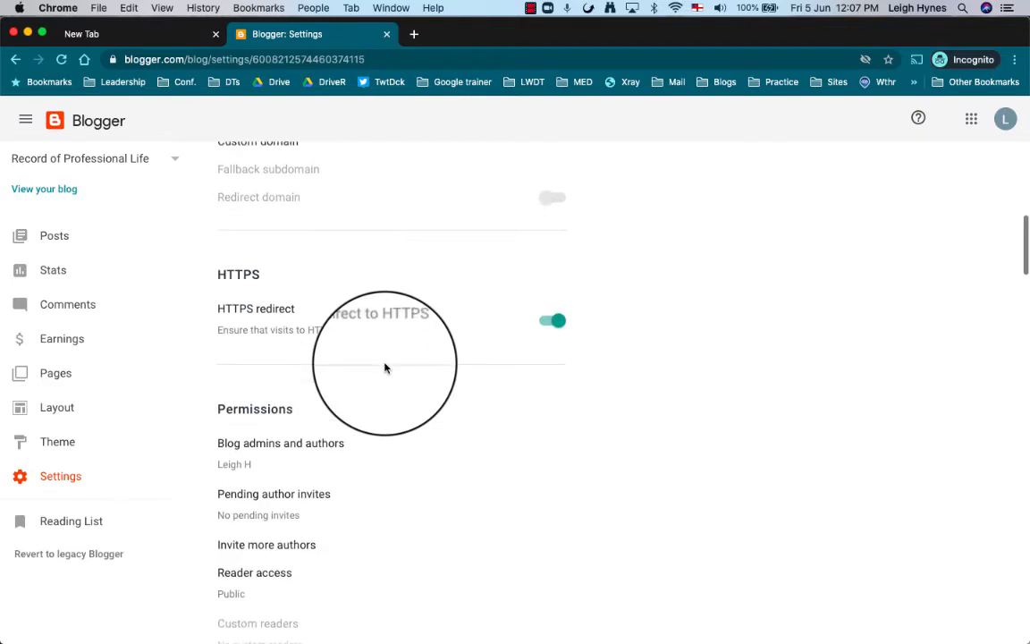
{"action": "scroll", "coordinate": [283, 359], "scroll_direction": "down", "scroll_amount": 3}
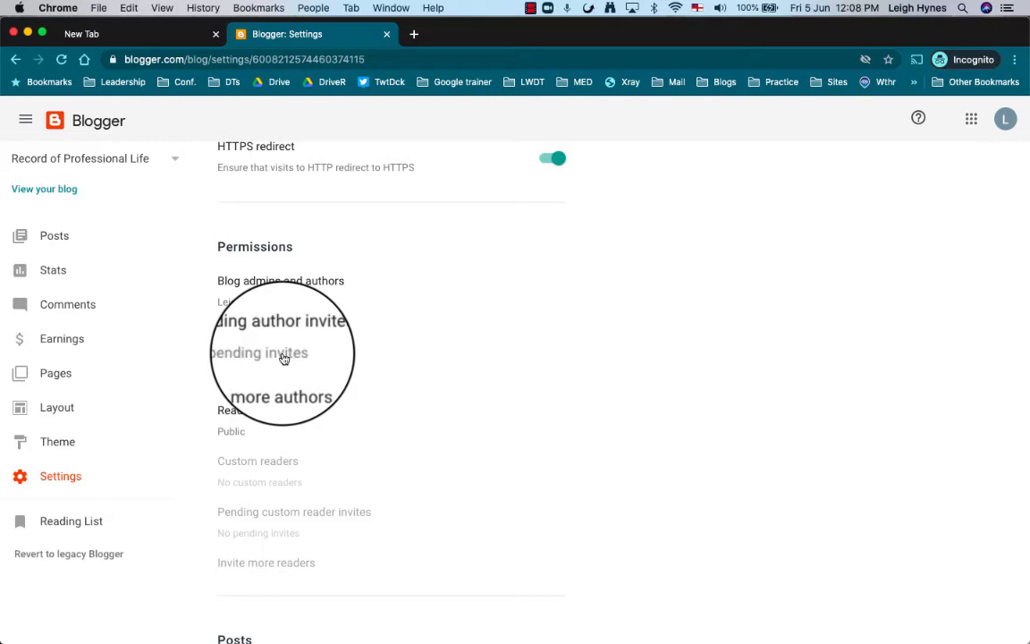
{"action": "scroll", "coordinate": [282, 358], "scroll_direction": "down", "scroll_amount": 2}
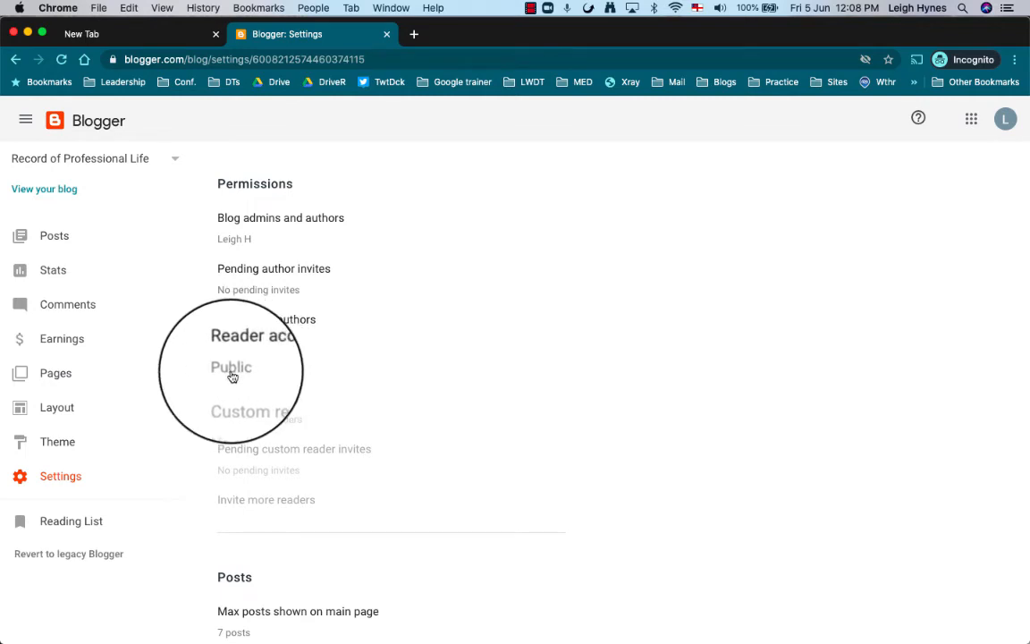
Set Reader access to Custom readers and save.
{"action": "left_click", "coordinate": [231, 376]}
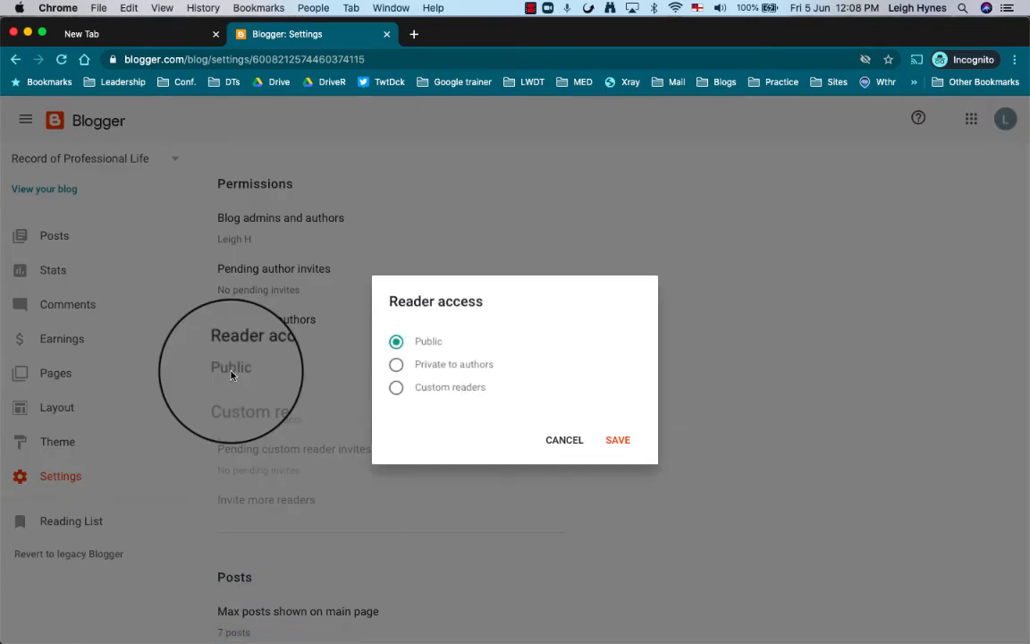
{"action": "left_click", "coordinate": [396, 389]}
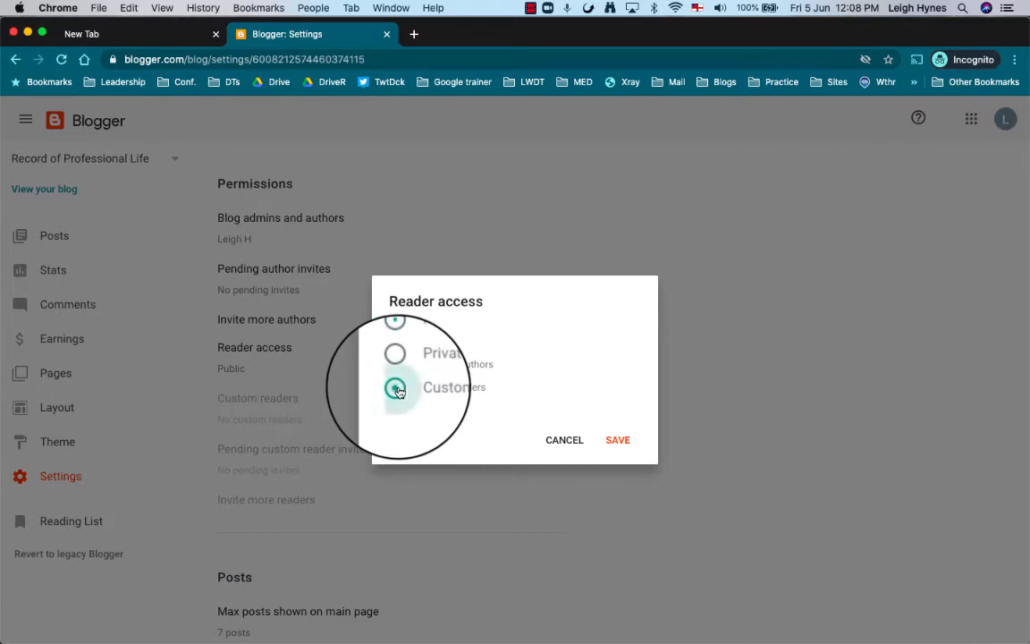
{"action": "left_click", "coordinate": [617, 442]}
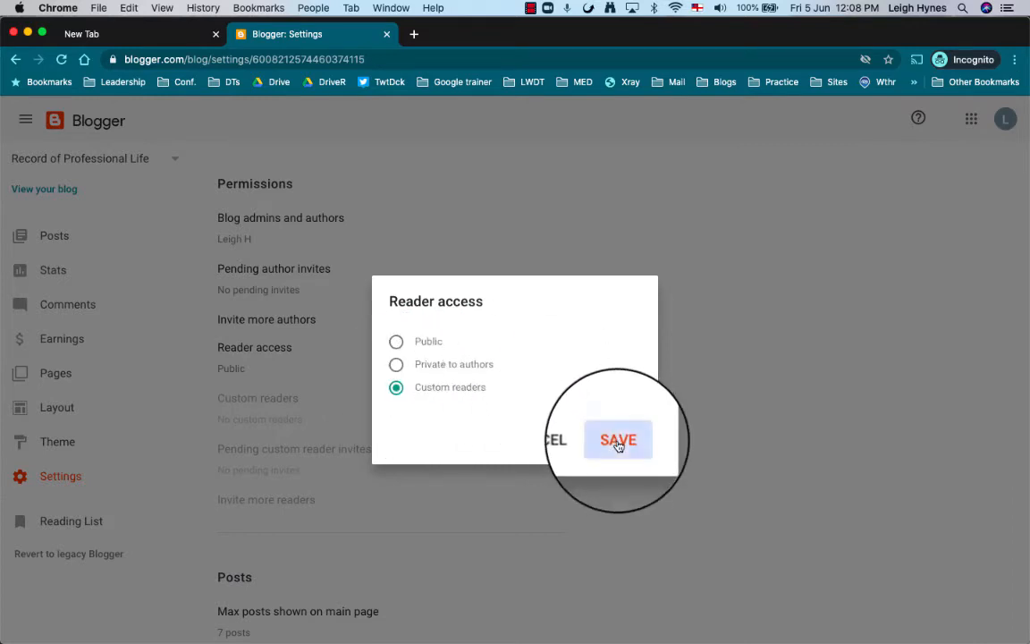
Allow anyone, including anonymous visitors, to comment and save.
{"action": "scroll", "coordinate": [350, 467], "scroll_direction": "down", "scroll_amount": 2}
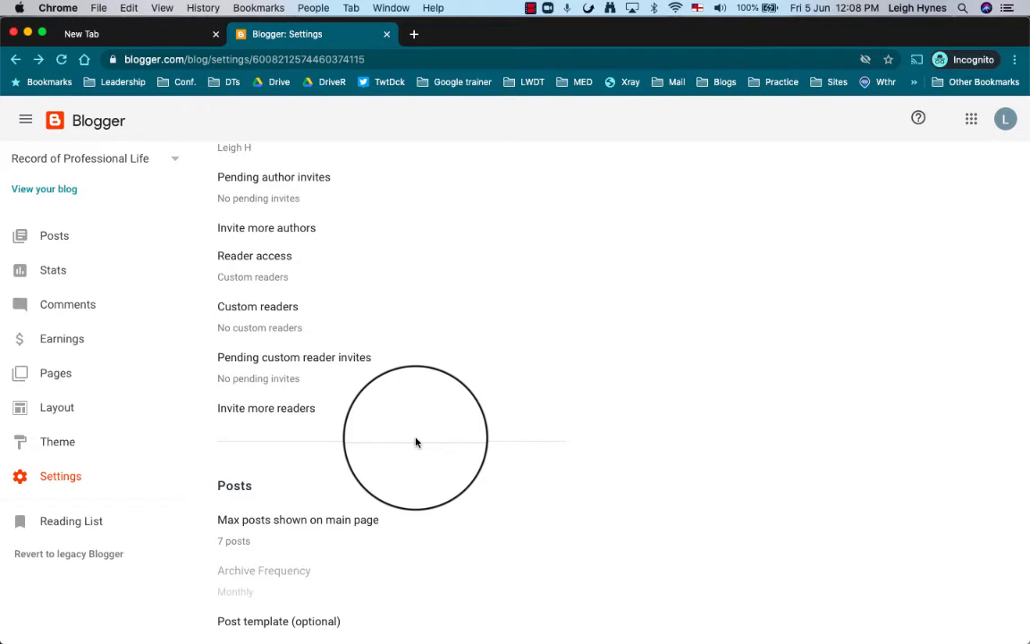
{"action": "scroll", "coordinate": [298, 375], "scroll_direction": "down", "scroll_amount": 10}
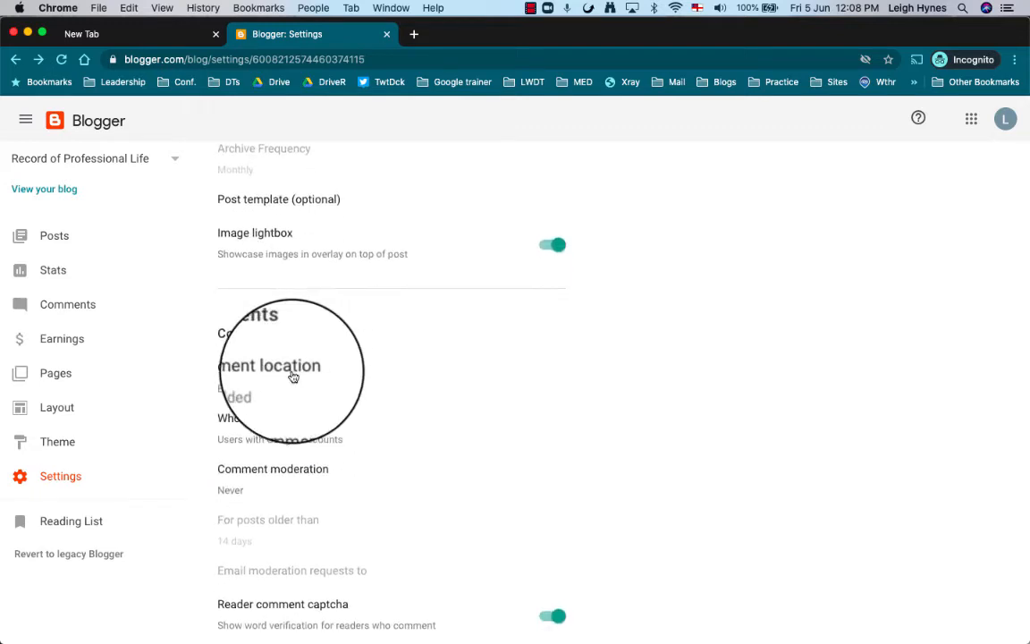
{"action": "left_click", "coordinate": [270, 428]}
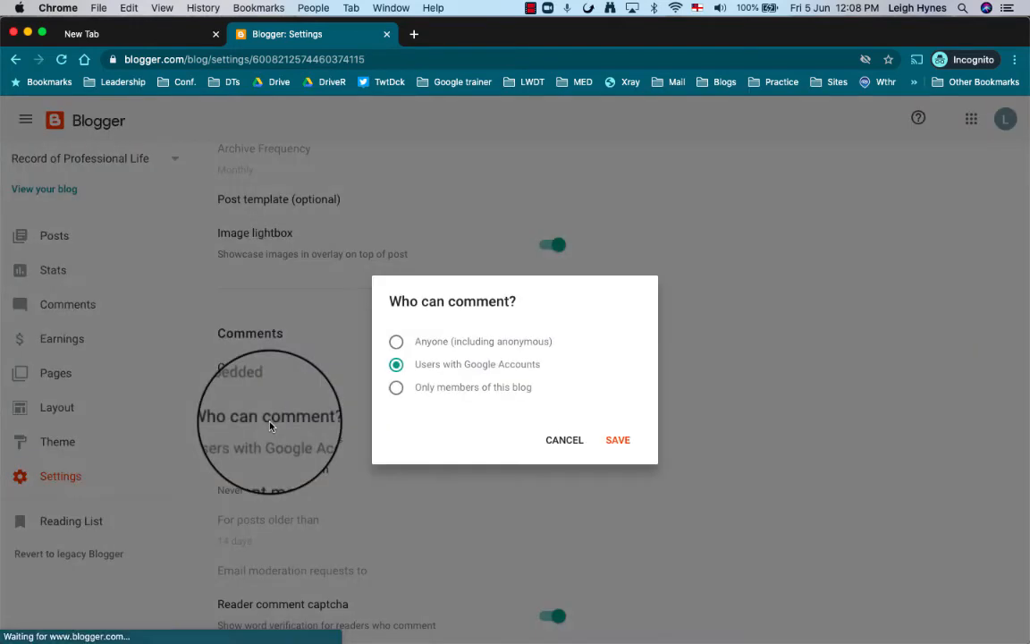
{"action": "left_click", "coordinate": [396, 341]}
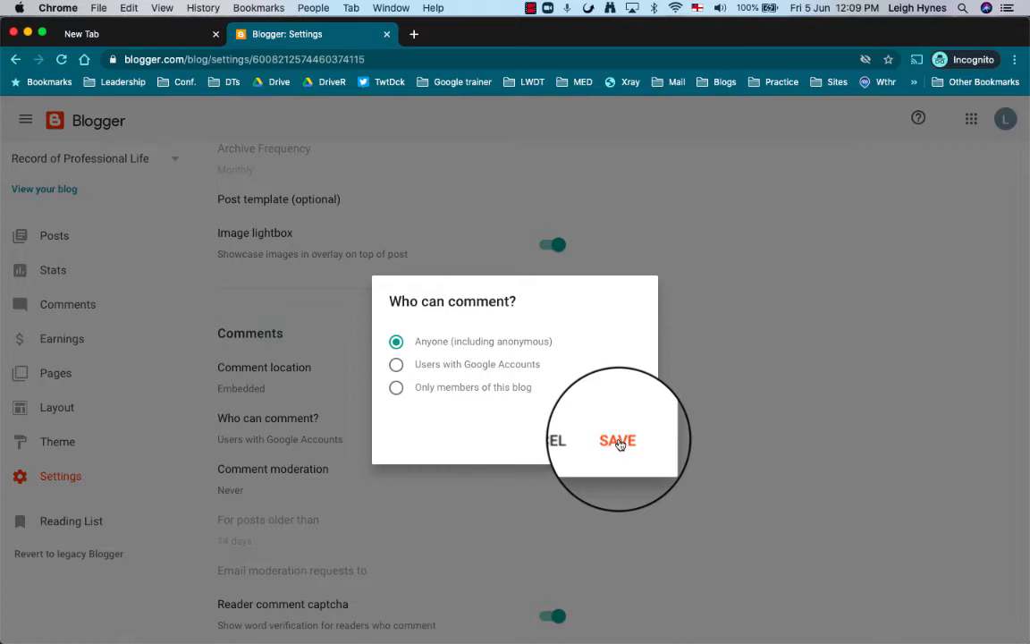
{"action": "left_click", "coordinate": [619, 444]}
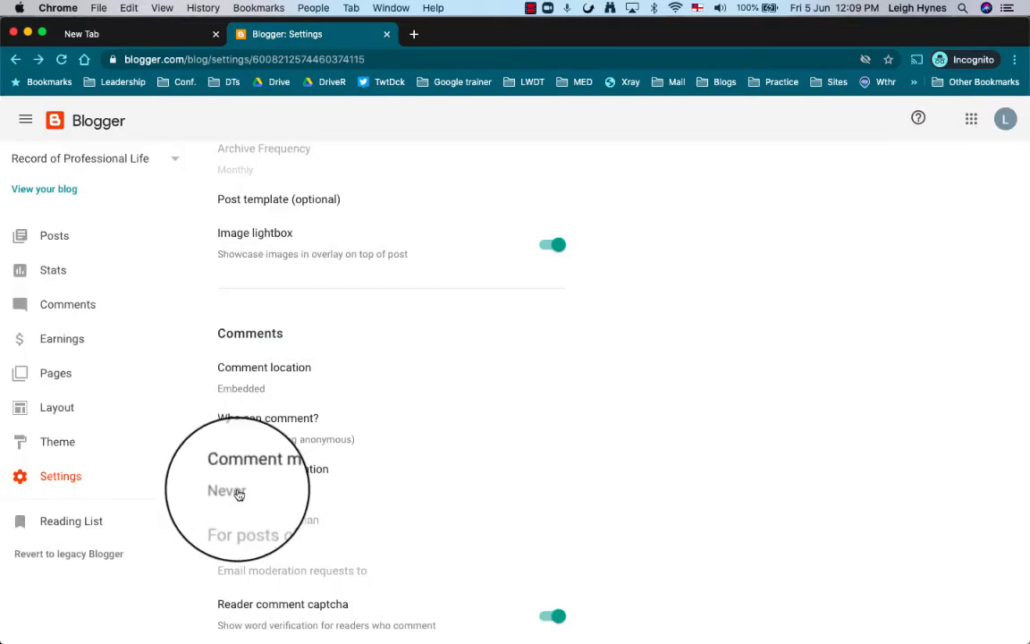
Set comment moderation to Always and save.
{"action": "left_click", "coordinate": [239, 492]}
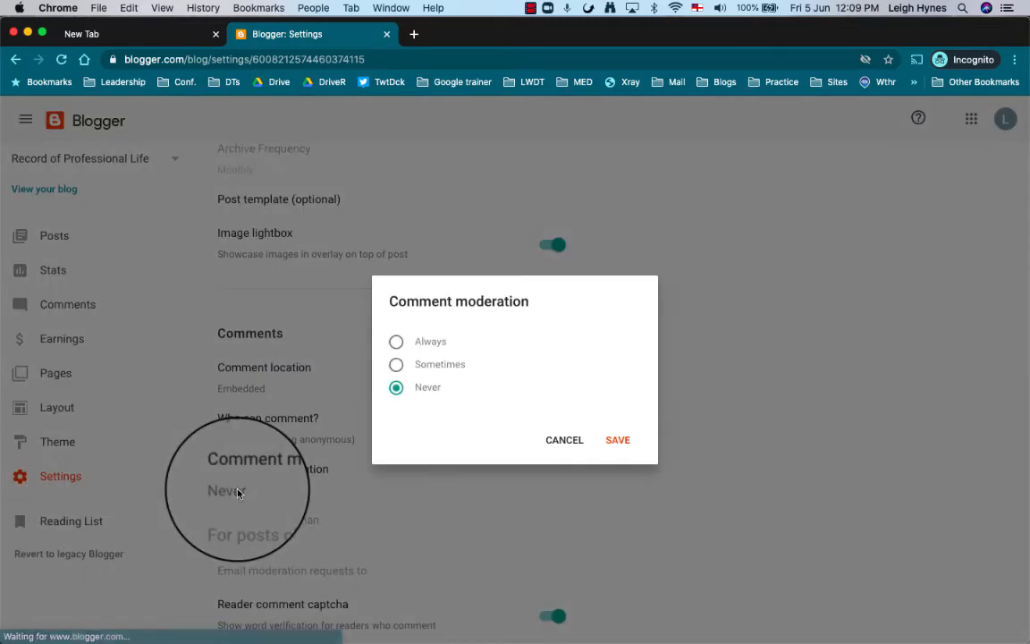
{"action": "left_click", "coordinate": [396, 342]}
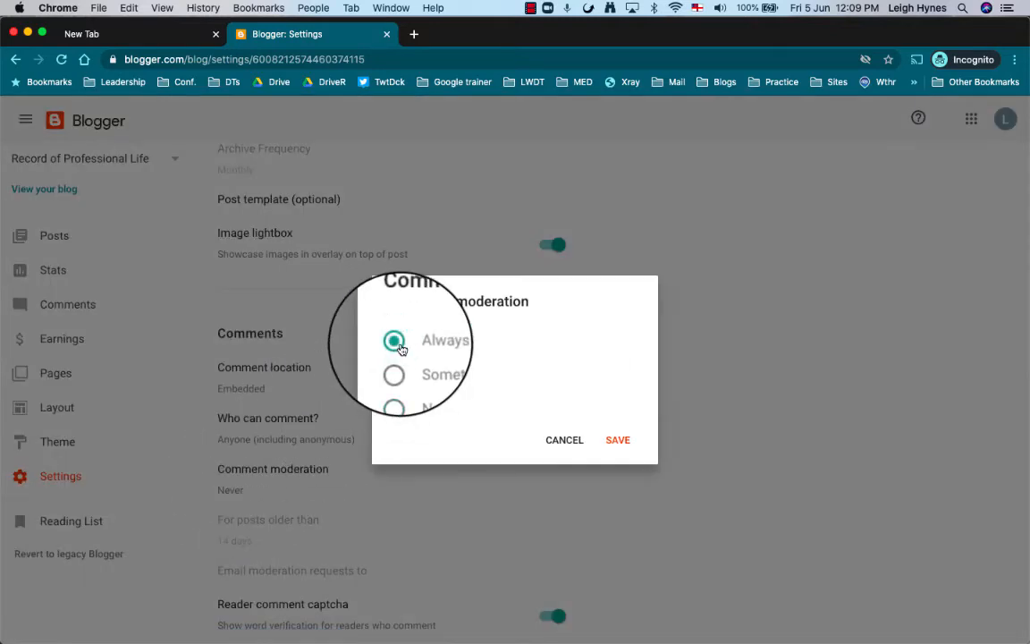
{"action": "left_click", "coordinate": [623, 447]}
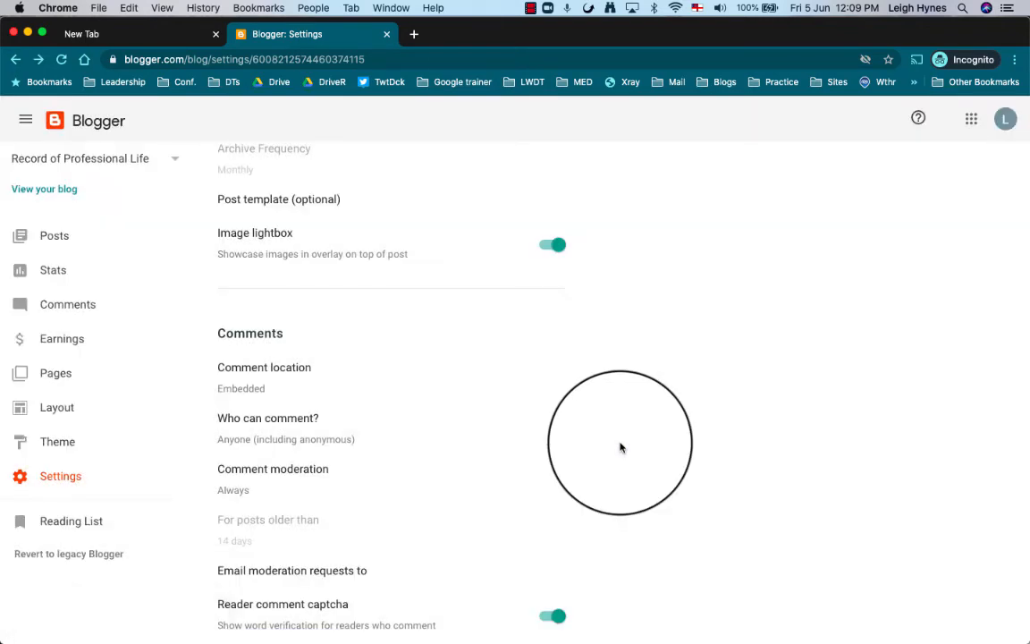
{"action": "scroll", "coordinate": [621, 447], "scroll_direction": "down", "scroll_amount": 3}
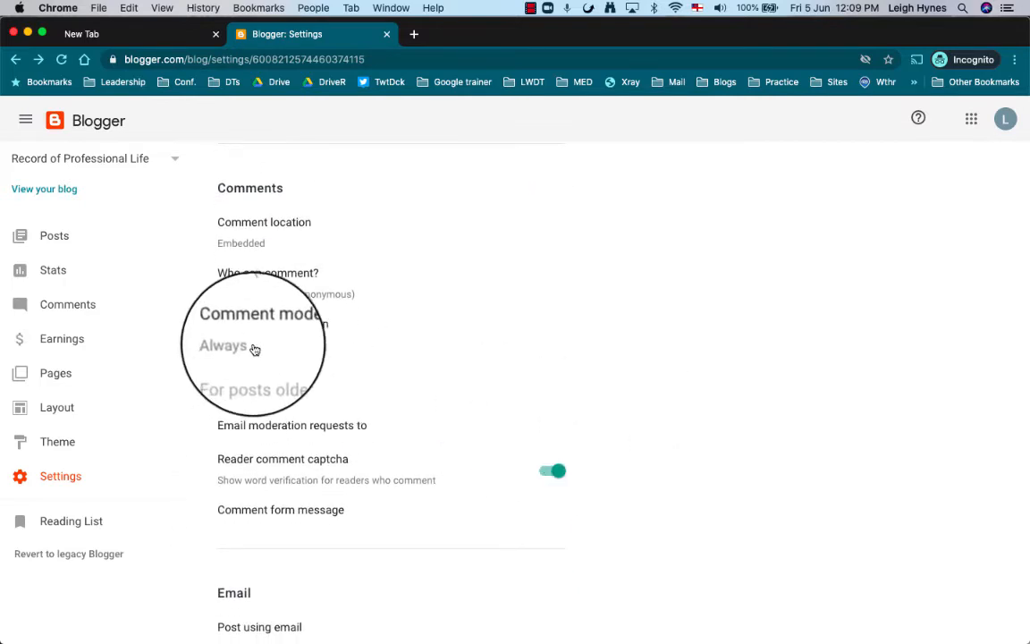
Switch off the reader comment captcha, leaving the moderation request email empty.
{"action": "left_click", "coordinate": [321, 428]}
{"action": "left_click", "coordinate": [422, 331]}
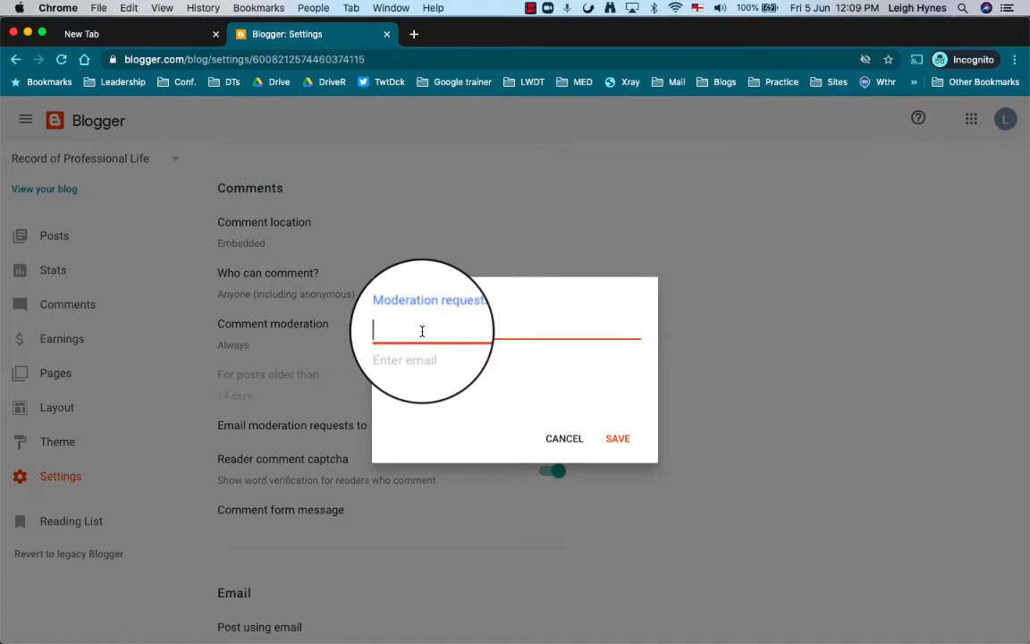
{"action": "left_click", "coordinate": [273, 430]}
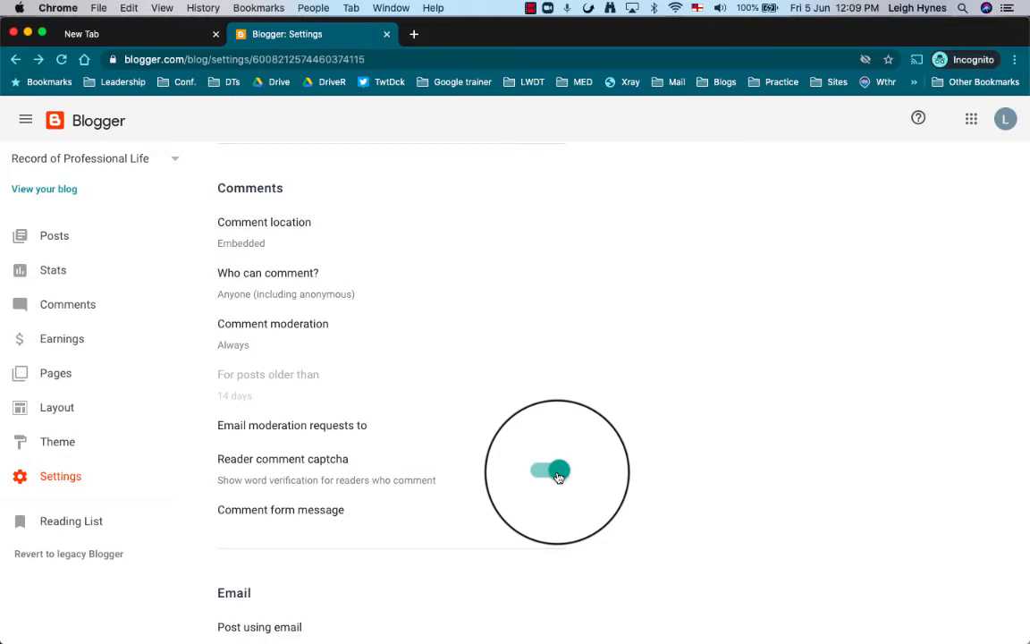
{"action": "left_click", "coordinate": [557, 472]}
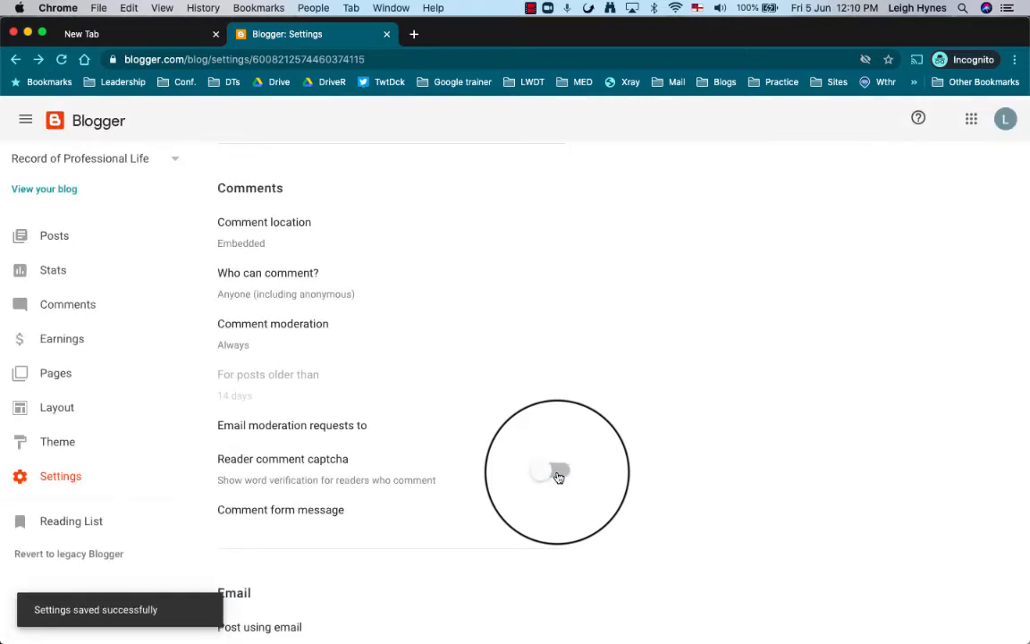
{"action": "scroll", "coordinate": [557, 476], "scroll_direction": "down", "scroll_amount": 3}
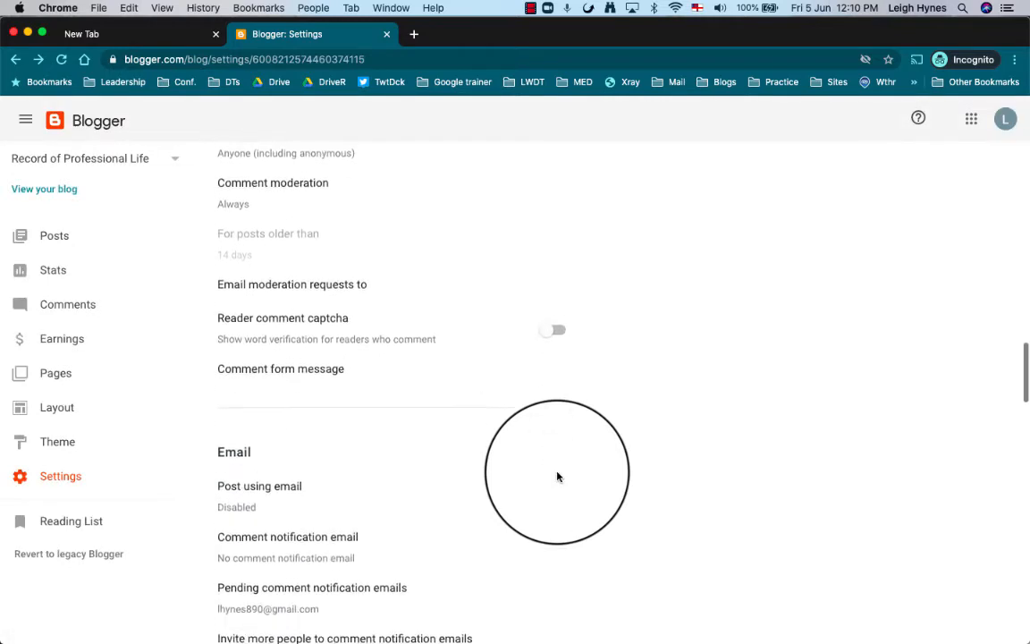
{"action": "scroll", "coordinate": [557, 476], "scroll_direction": "down", "scroll_amount": 10}
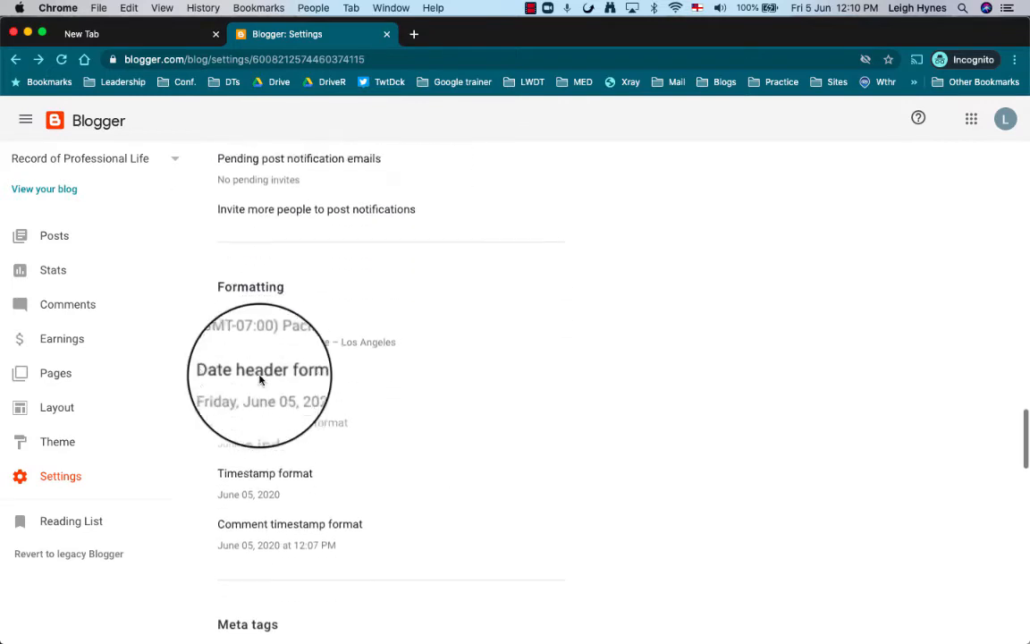
{"action": "scroll", "coordinate": [259, 380], "scroll_direction": "down", "scroll_amount": 1}
{"action": "left_click", "coordinate": [278, 308]}
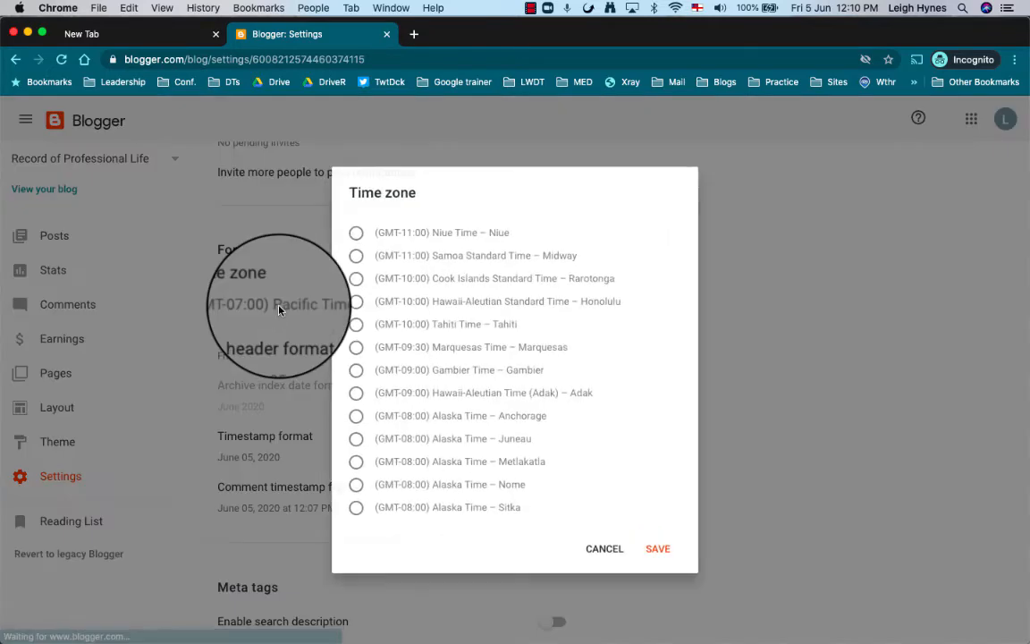
{"action": "scroll", "coordinate": [524, 306], "scroll_direction": "down", "scroll_amount": 20}
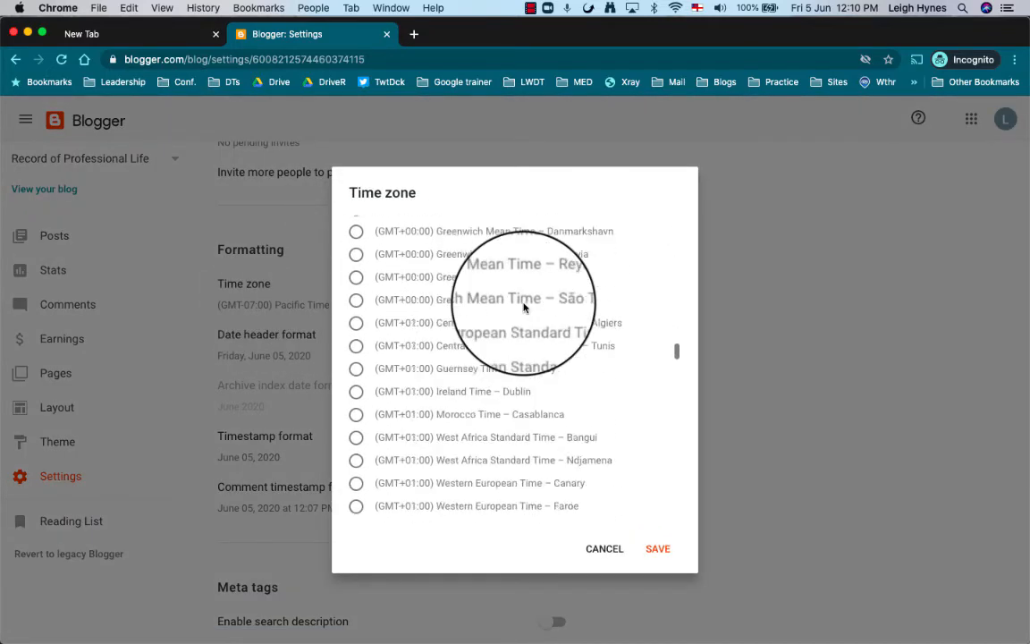
{"action": "scroll", "coordinate": [524, 307], "scroll_direction": "down", "scroll_amount": 20}
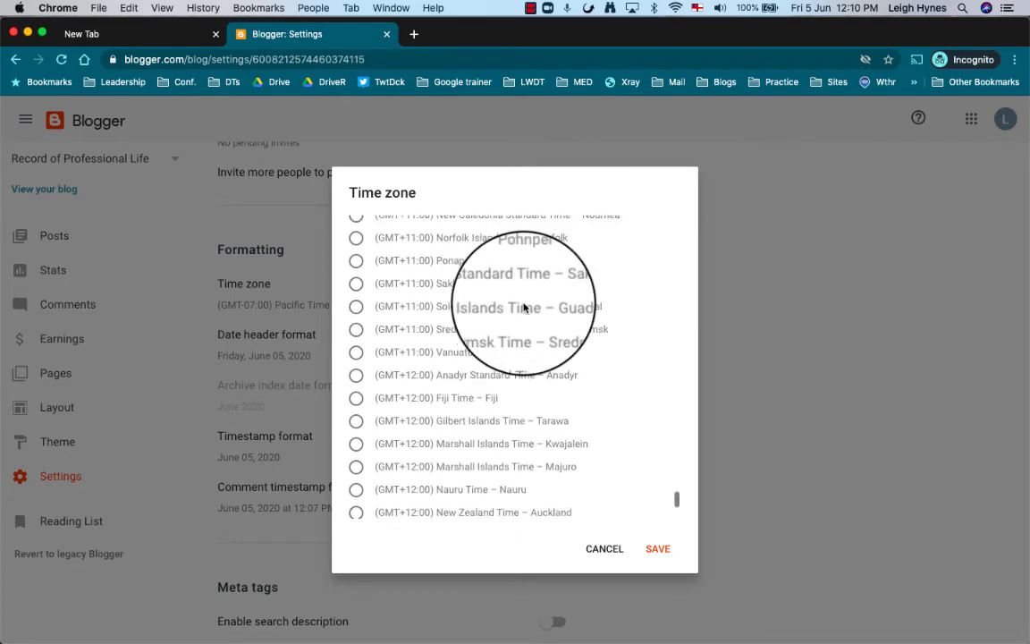
{"action": "scroll", "coordinate": [523, 306], "scroll_direction": "down", "scroll_amount": 5}
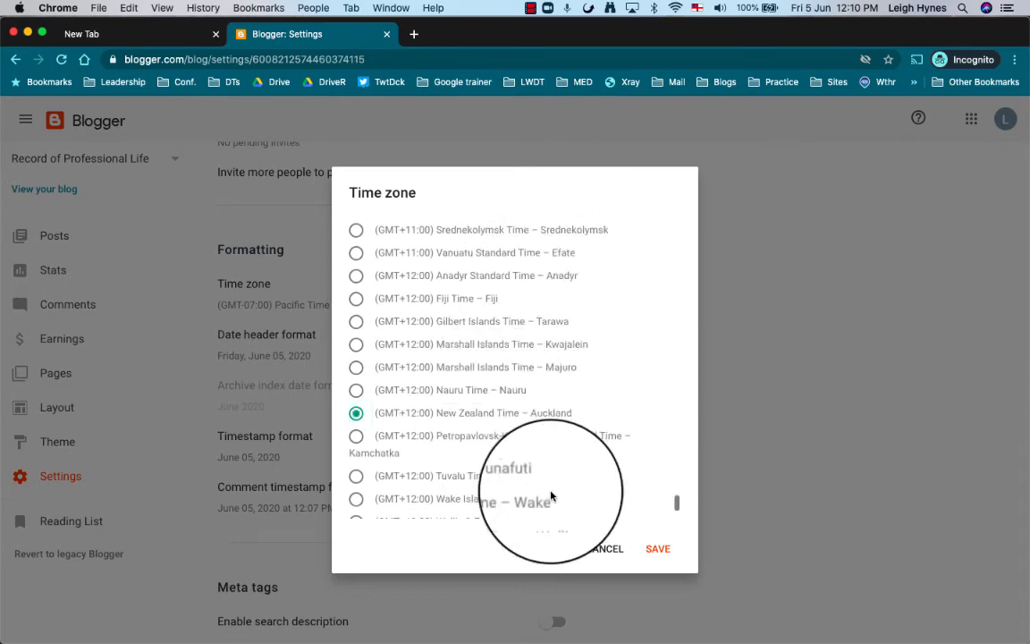
{"action": "left_click", "coordinate": [655, 549]}
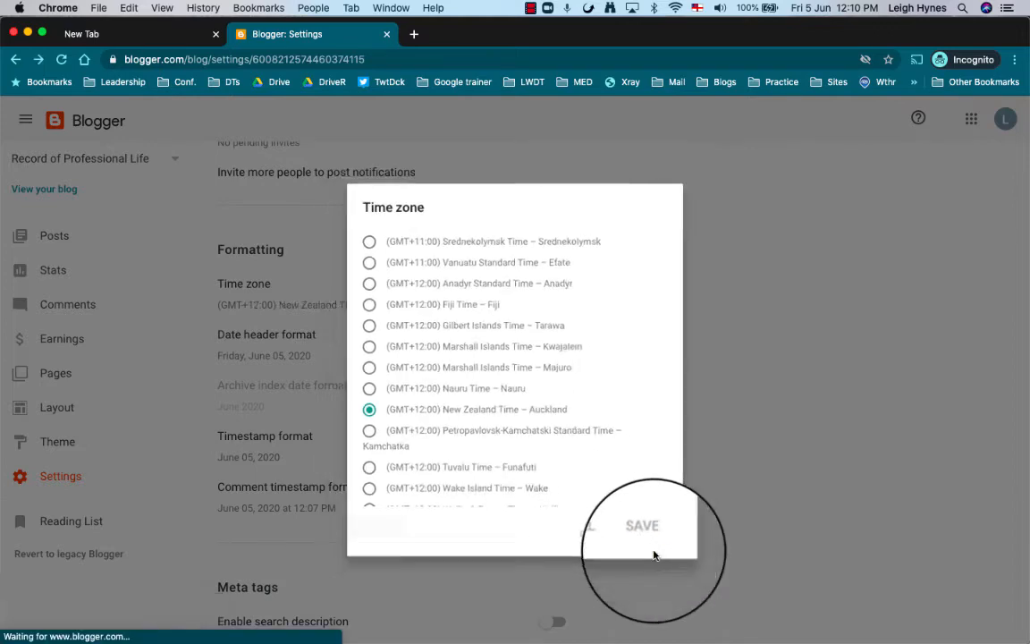
{"action": "scroll", "coordinate": [507, 438], "scroll_direction": "down", "scroll_amount": 3}
{"action": "scroll", "coordinate": [507, 438], "scroll_direction": "down", "scroll_amount": 5}
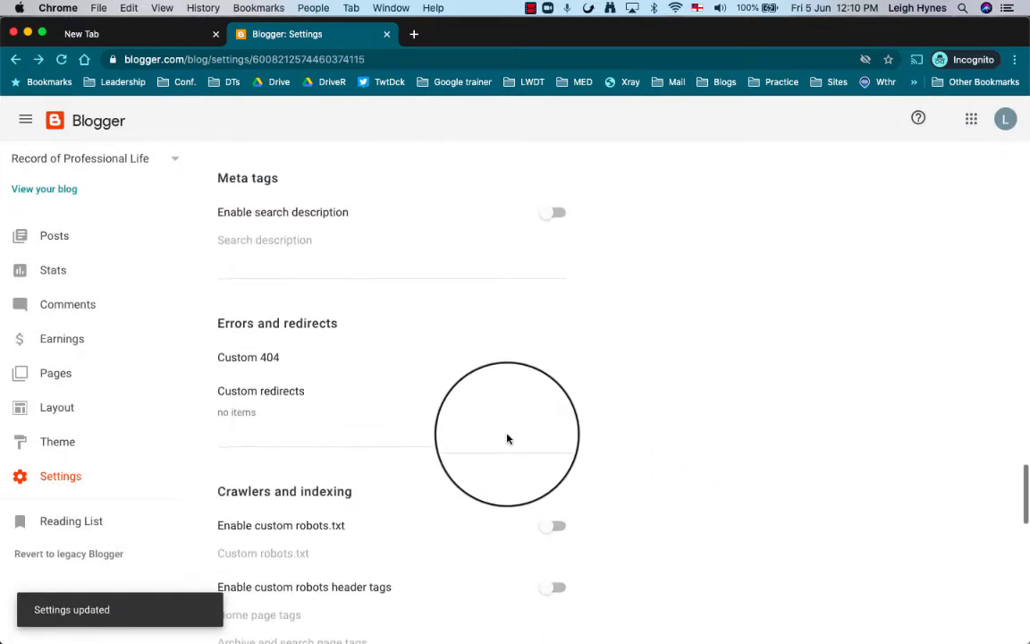
{"action": "scroll", "coordinate": [507, 438], "scroll_direction": "down", "scroll_amount": 6}
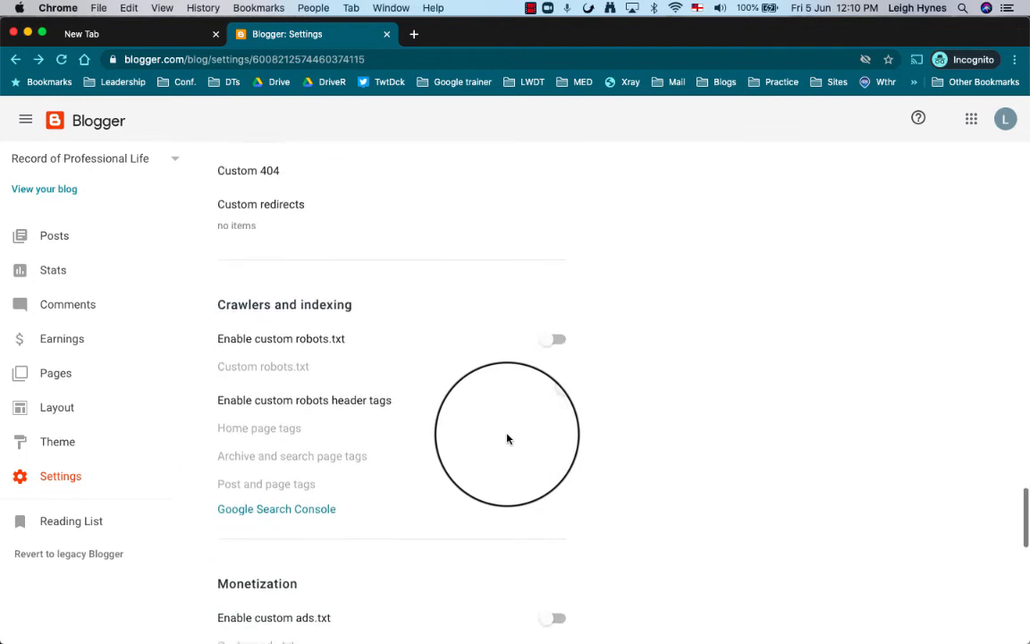
{"action": "scroll", "coordinate": [507, 438], "scroll_direction": "down", "scroll_amount": 2}
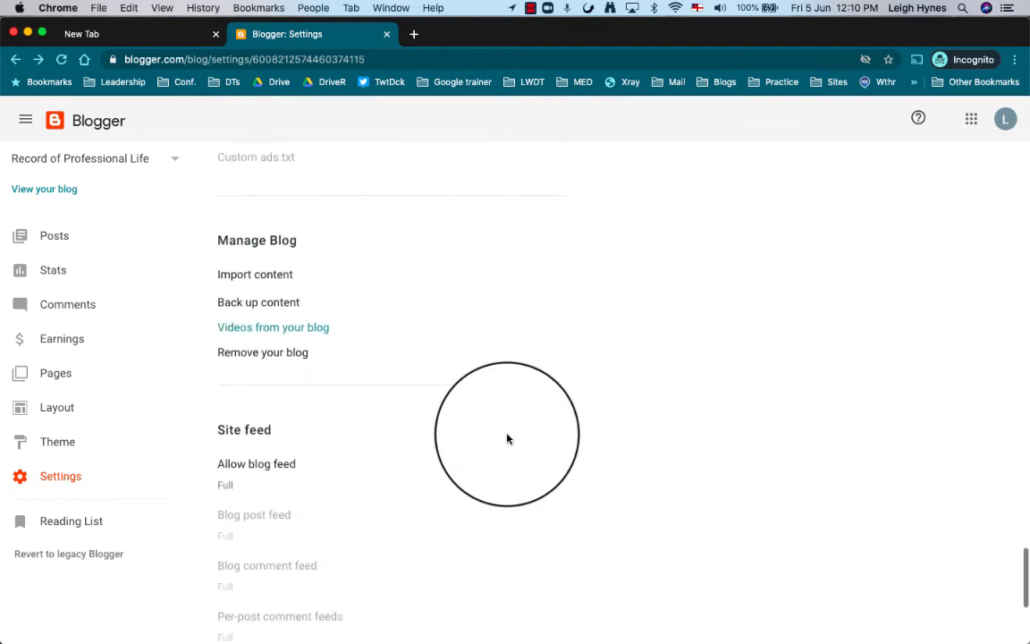
{"action": "scroll", "coordinate": [507, 439], "scroll_direction": "down", "scroll_amount": 2}
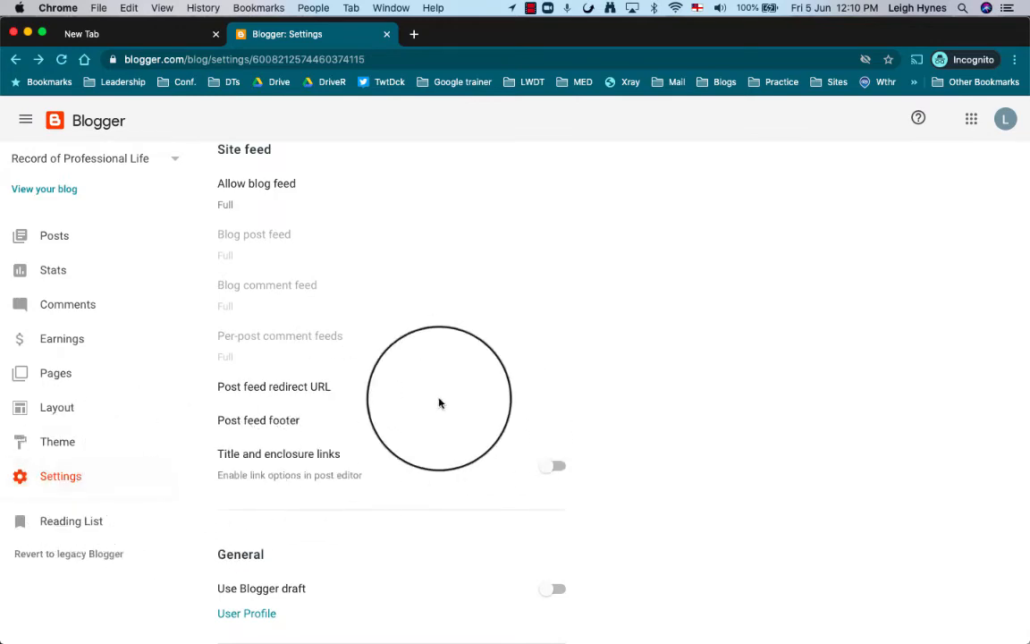
{"action": "scroll", "coordinate": [516, 382], "scroll_direction": "up", "scroll_amount": 5}
{"action": "scroll", "coordinate": [516, 383], "scroll_direction": "up", "scroll_amount": 15}
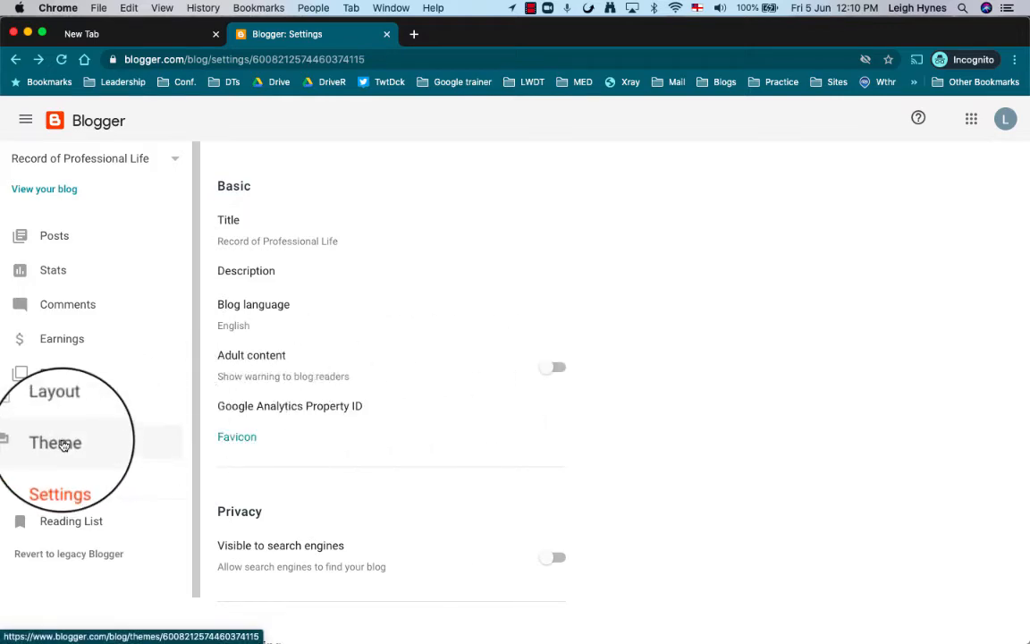
Open the theme designer for the Contempo-based theme and reach its Background settings.
{"action": "left_click", "coordinate": [63, 443]}
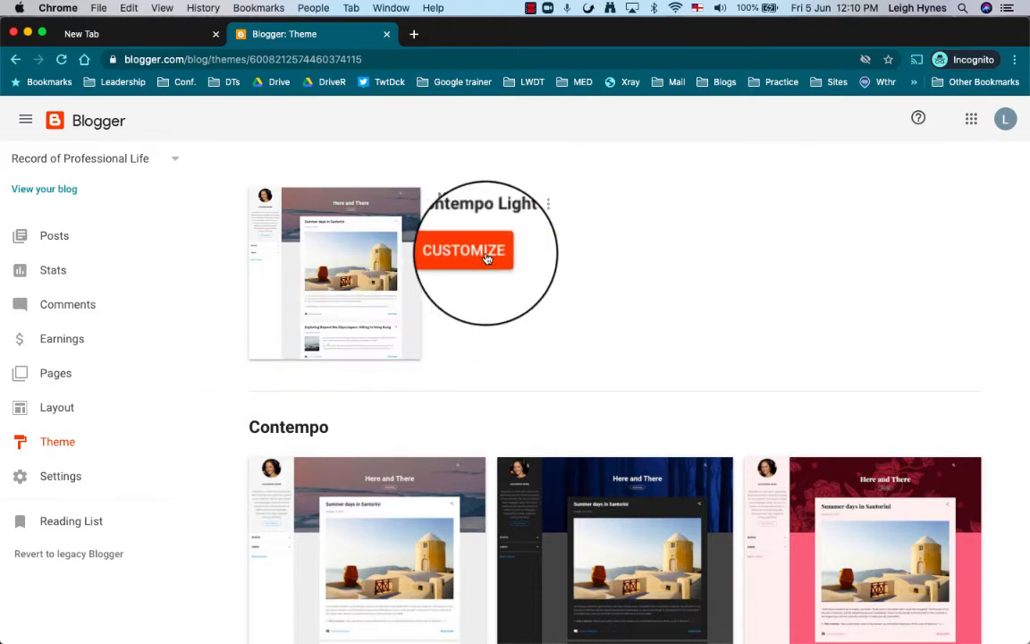
{"action": "left_click", "coordinate": [486, 255]}
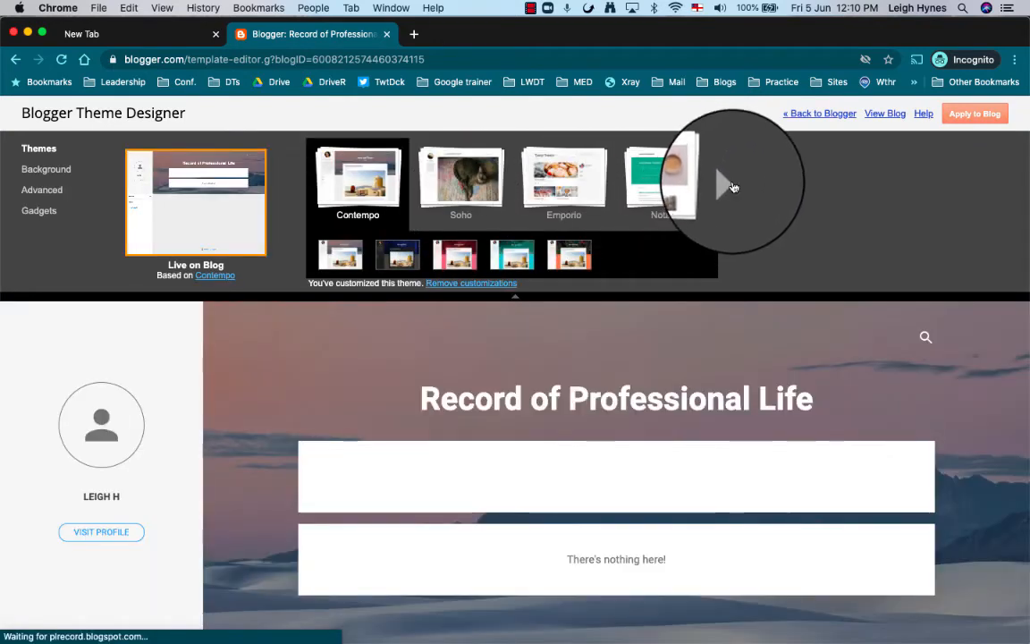
{"action": "left_click", "coordinate": [727, 186]}
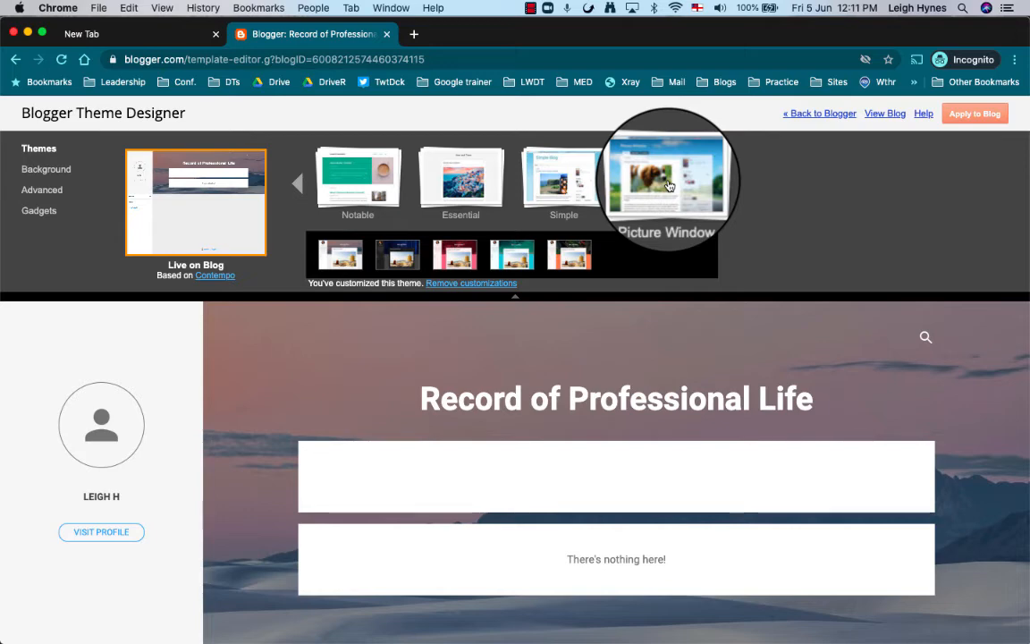
{"action": "left_click", "coordinate": [54, 170]}
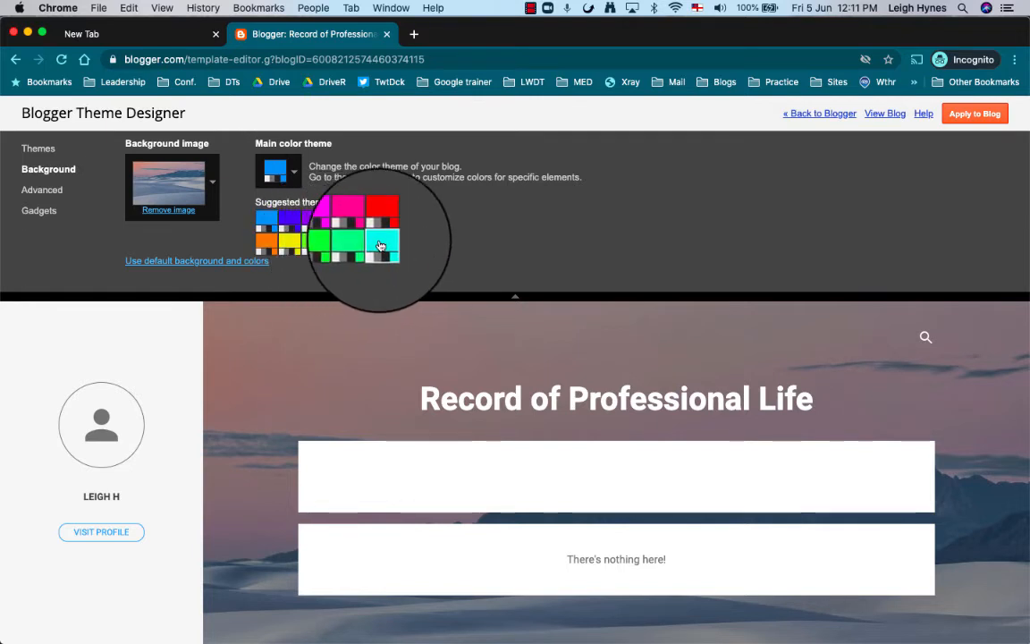
Switch the colour theme to cyan and use the teal Abstract wave image as background.
{"action": "left_click", "coordinate": [380, 246]}
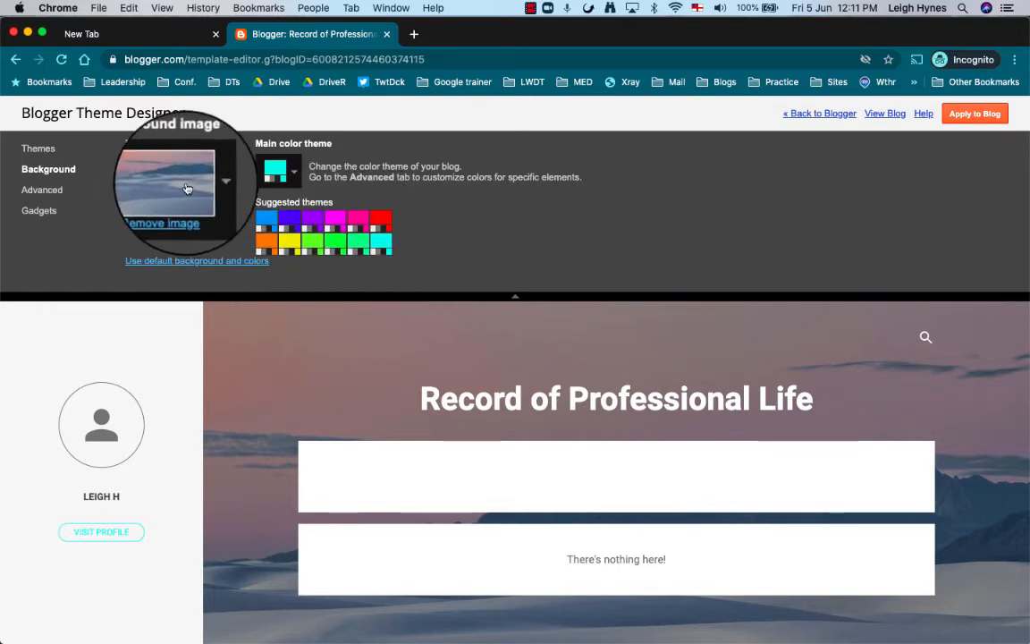
{"action": "left_click", "coordinate": [213, 185]}
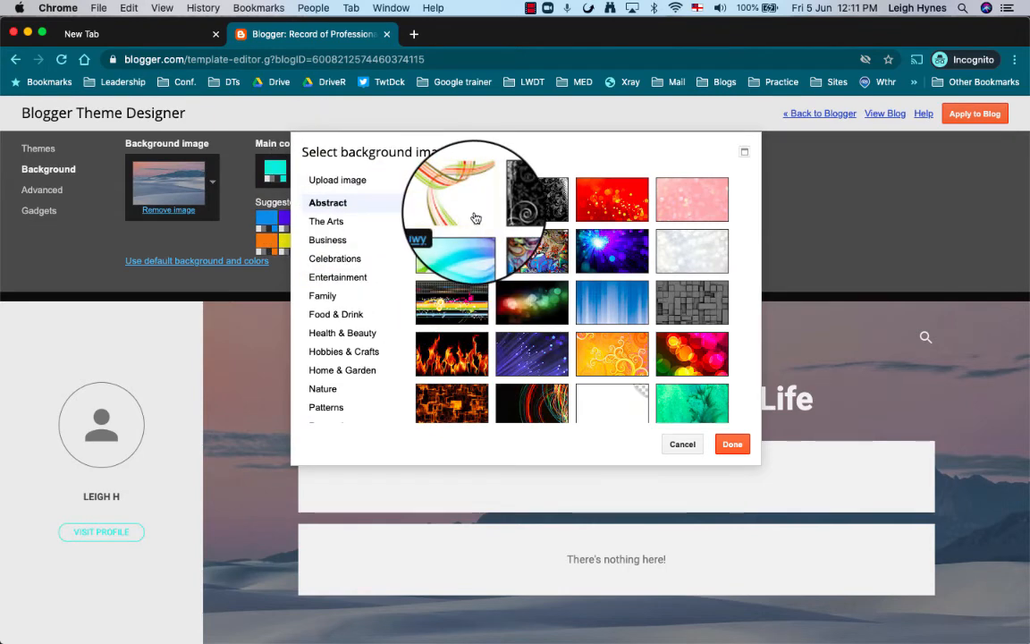
{"action": "scroll", "coordinate": [606, 346], "scroll_direction": "down", "scroll_amount": 3}
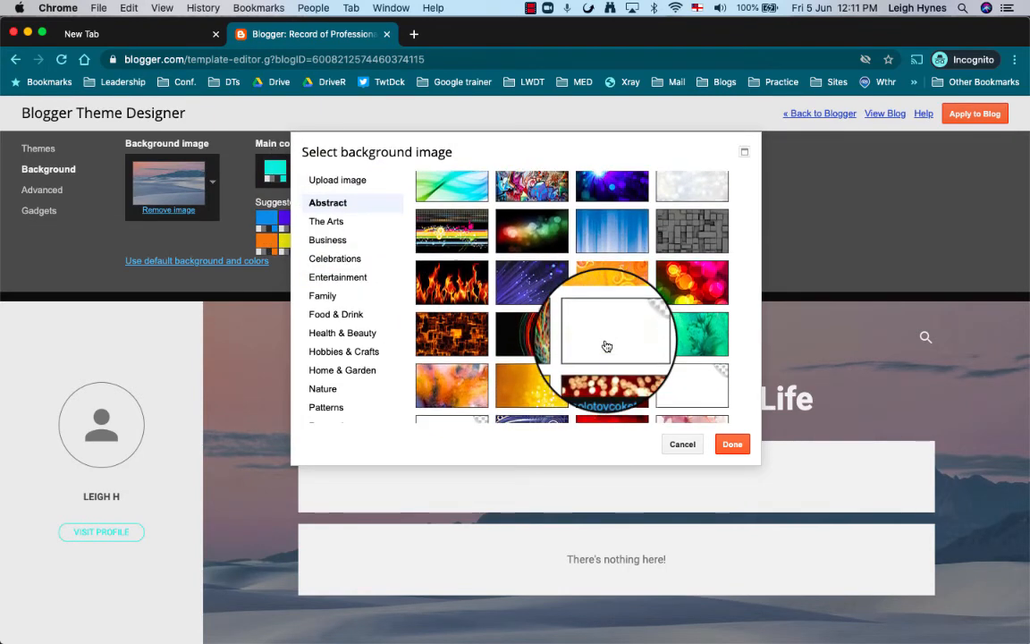
{"action": "scroll", "coordinate": [606, 346], "scroll_direction": "up", "scroll_amount": 2}
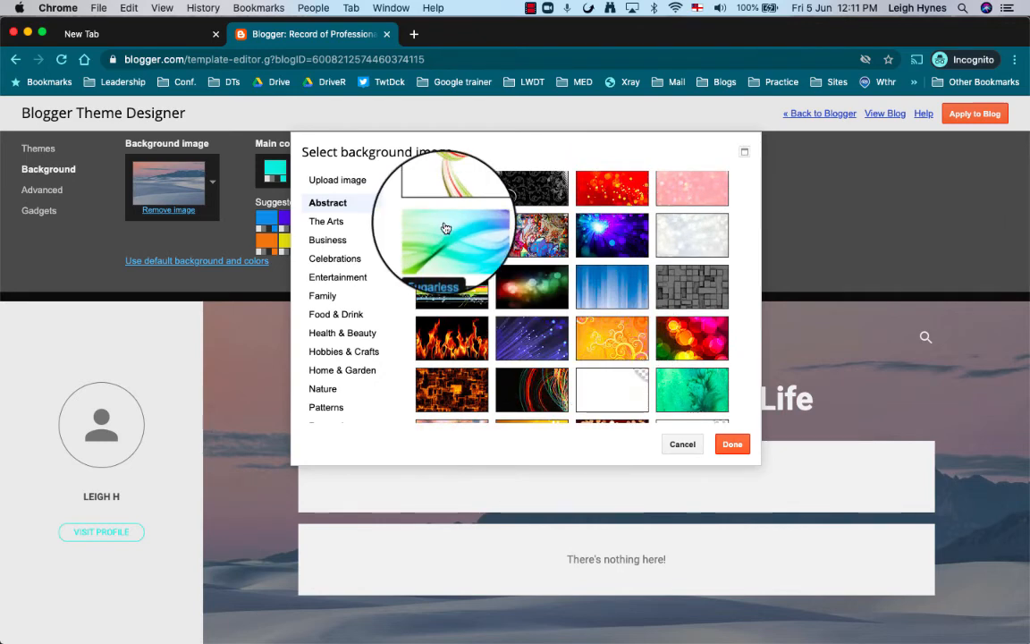
{"action": "left_click", "coordinate": [438, 229]}
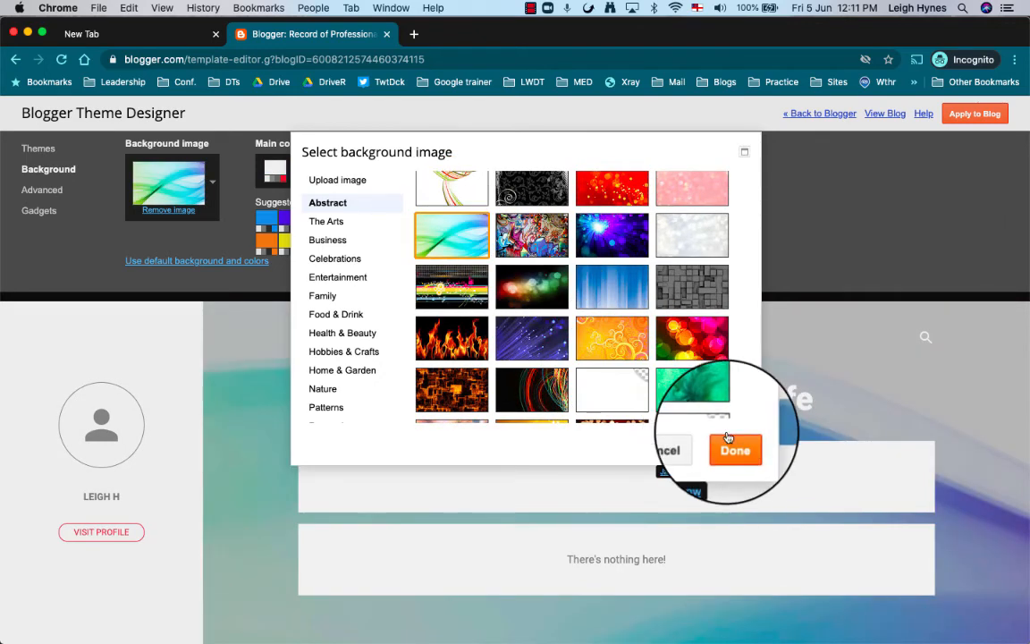
{"action": "left_click", "coordinate": [731, 444]}
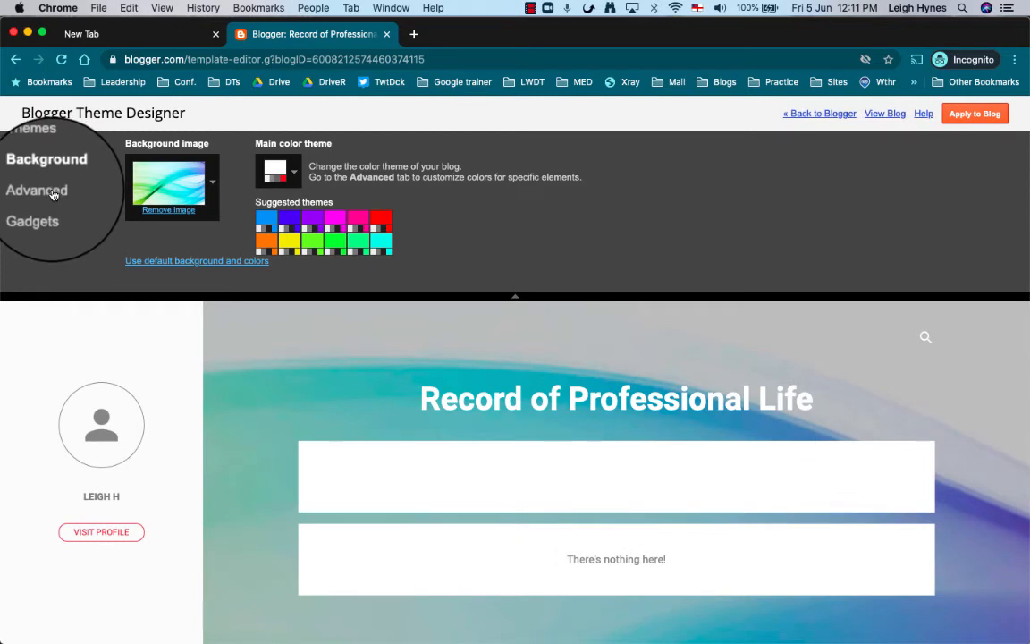
Set the link hover colour to green #3df43d under Advanced > Links.
{"action": "left_click", "coordinate": [52, 191]}
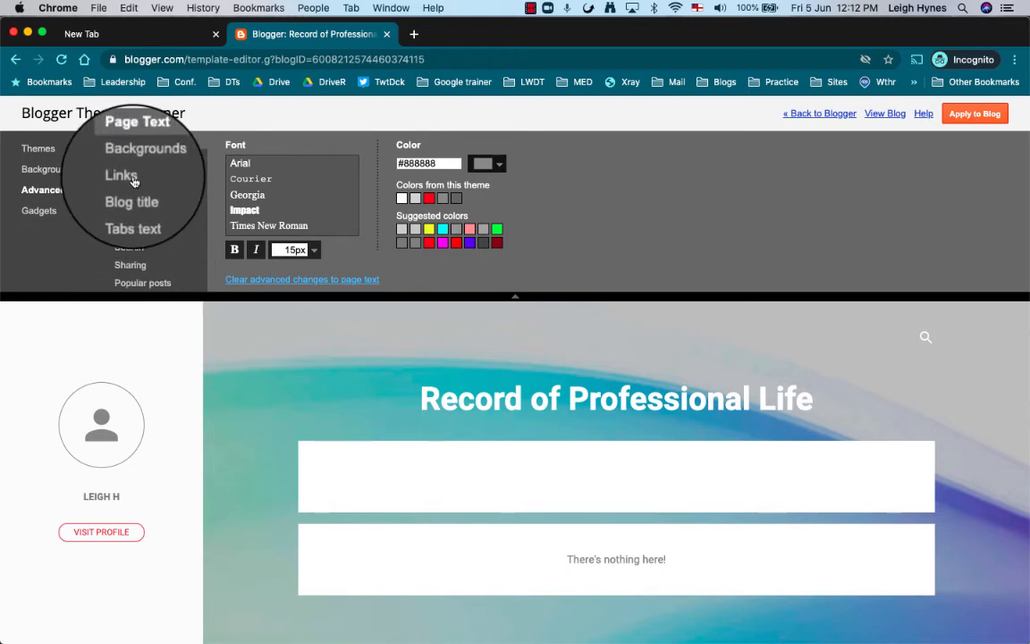
{"action": "left_click", "coordinate": [131, 178]}
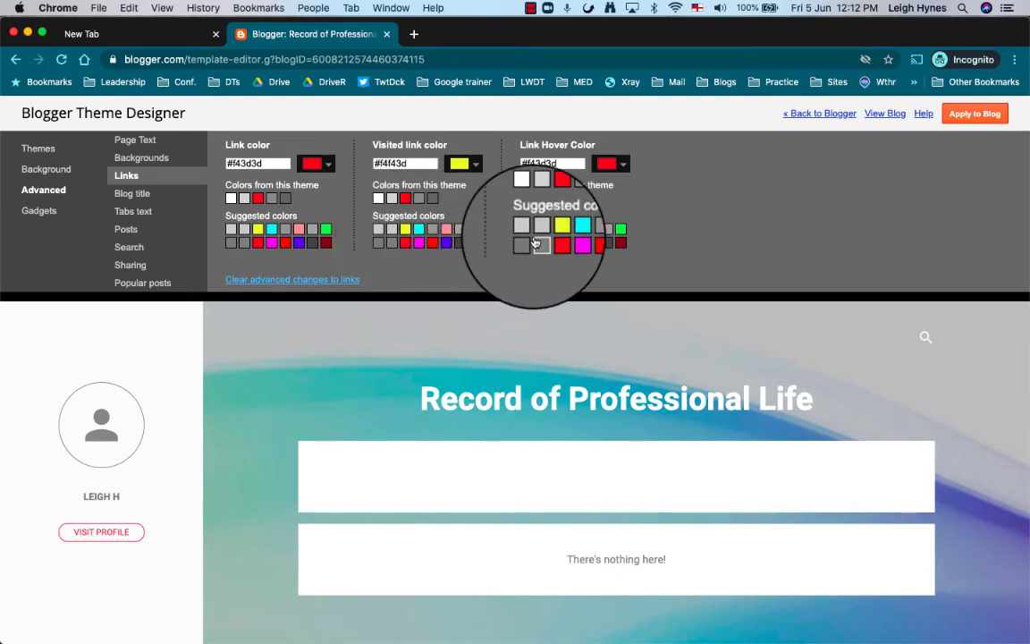
{"action": "left_click", "coordinate": [619, 229]}
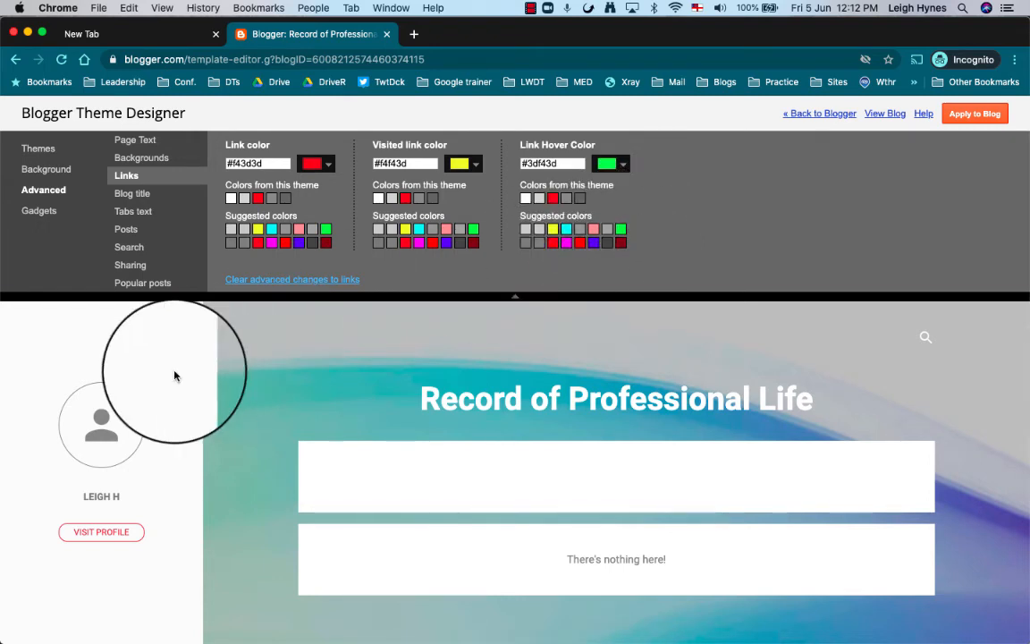
{"action": "left_click", "coordinate": [50, 214]}
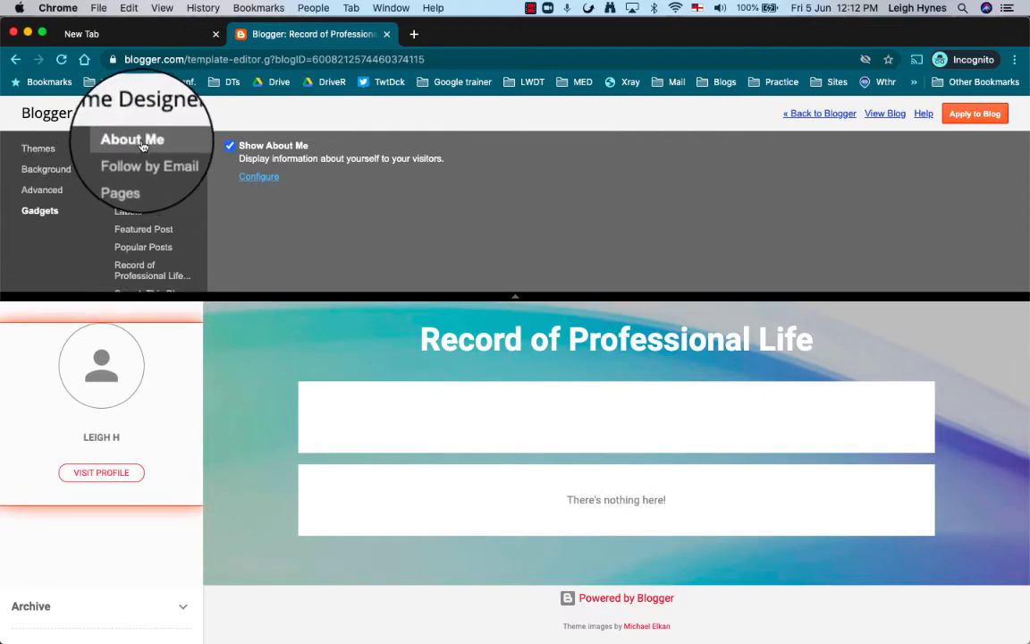
Retitle the Labels gadget 'Teaching Standards', show post counts per label, and save.
{"action": "left_click", "coordinate": [130, 214]}
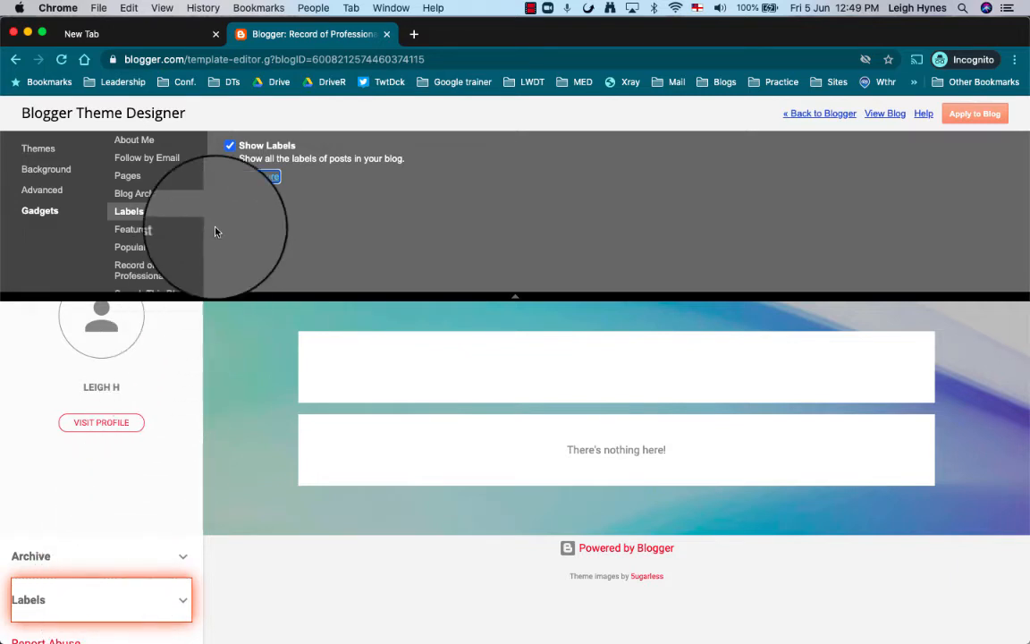
{"action": "left_click", "coordinate": [260, 177]}
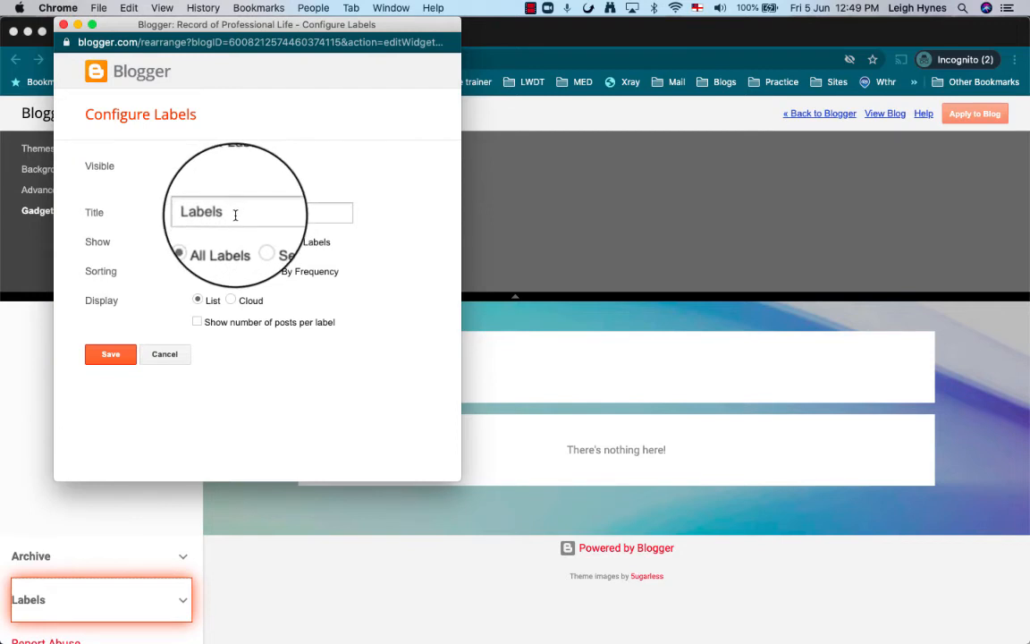
{"action": "left_click_drag", "start_coordinate": [237, 214], "coordinate": [190, 216]}
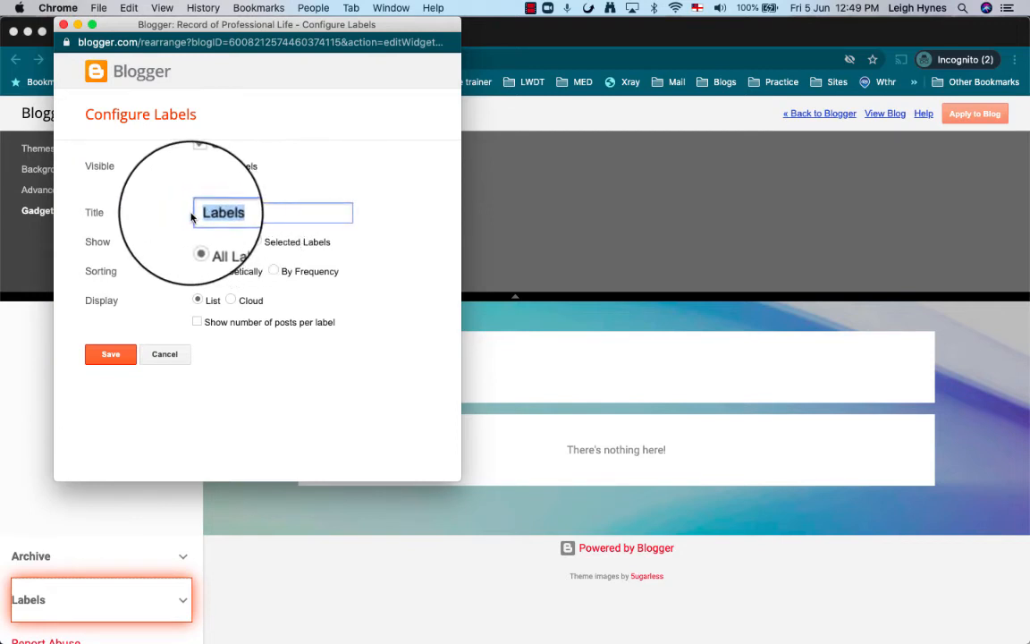
{"action": "type", "text": "Teaching Standards"}
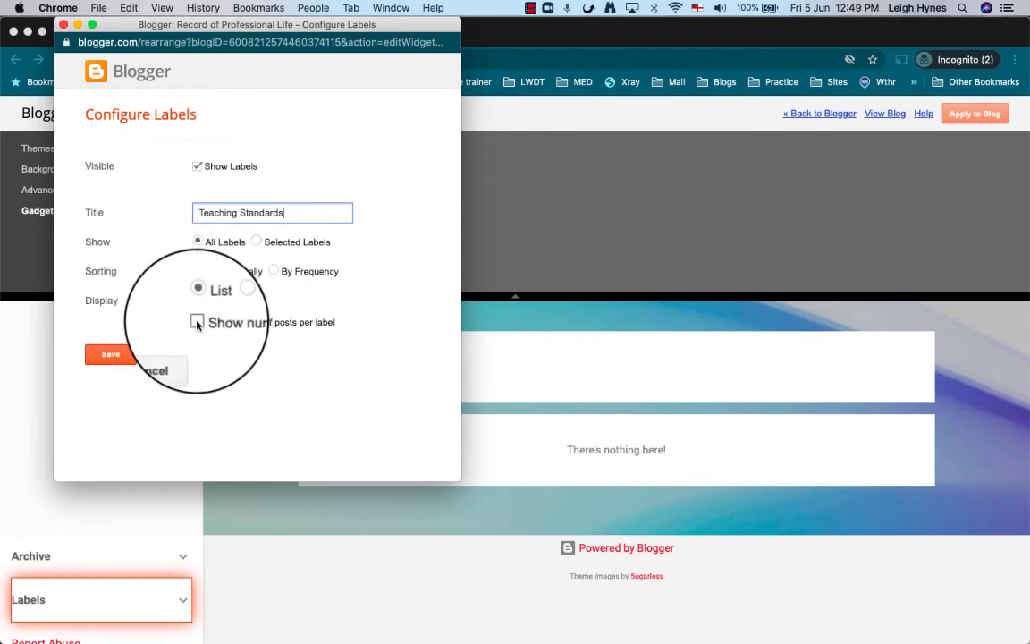
{"action": "left_click", "coordinate": [196, 322]}
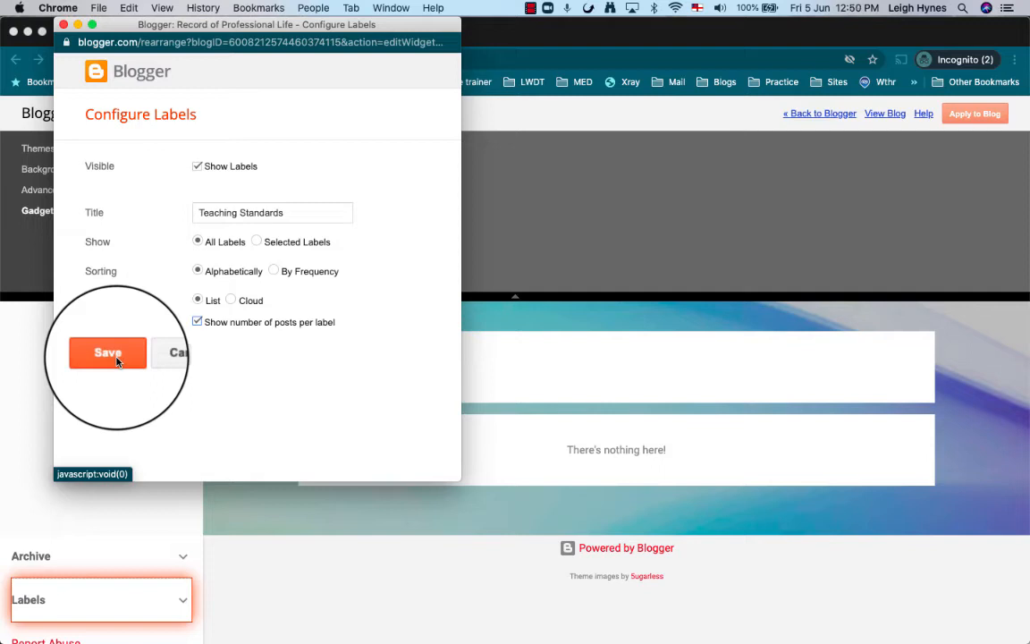
{"action": "left_click", "coordinate": [107, 353]}
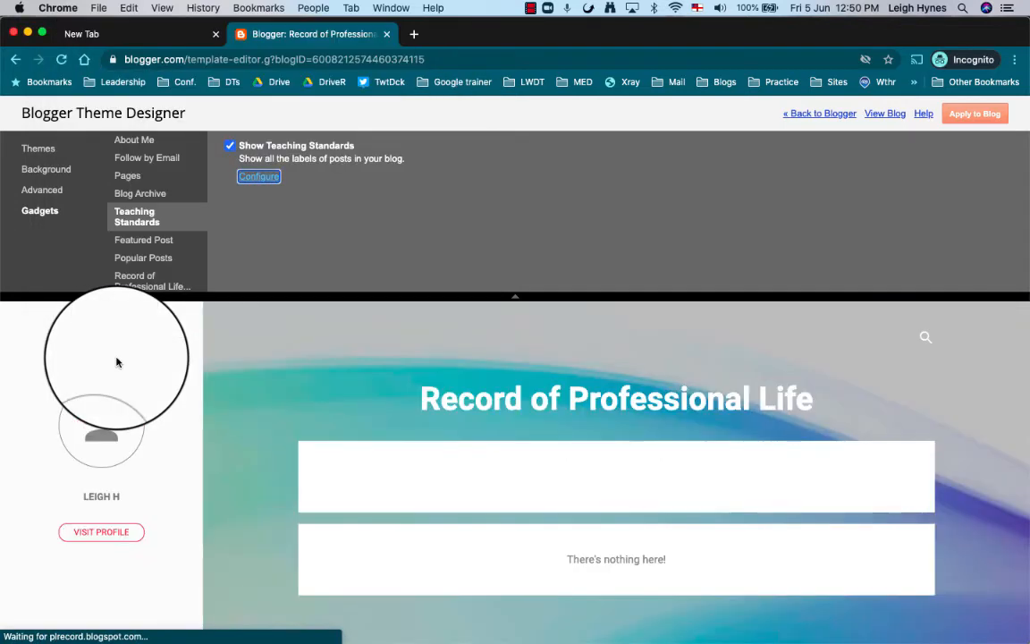
Return to the Blogger dashboard and create a new post from the Posts list.
{"action": "scroll", "coordinate": [121, 438], "scroll_direction": "down", "scroll_amount": 3}
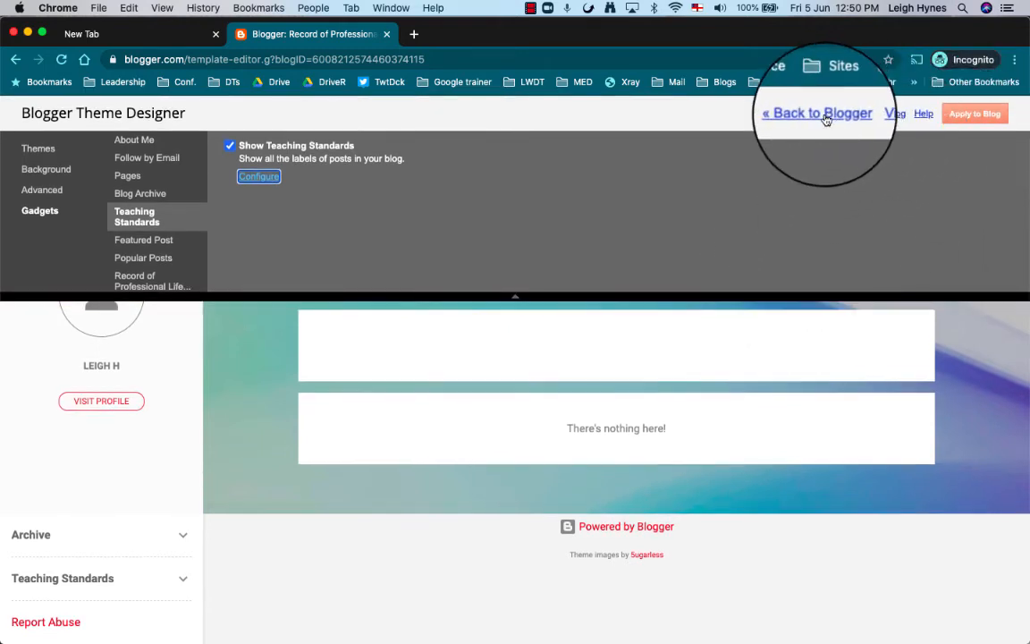
{"action": "left_click", "coordinate": [821, 113]}
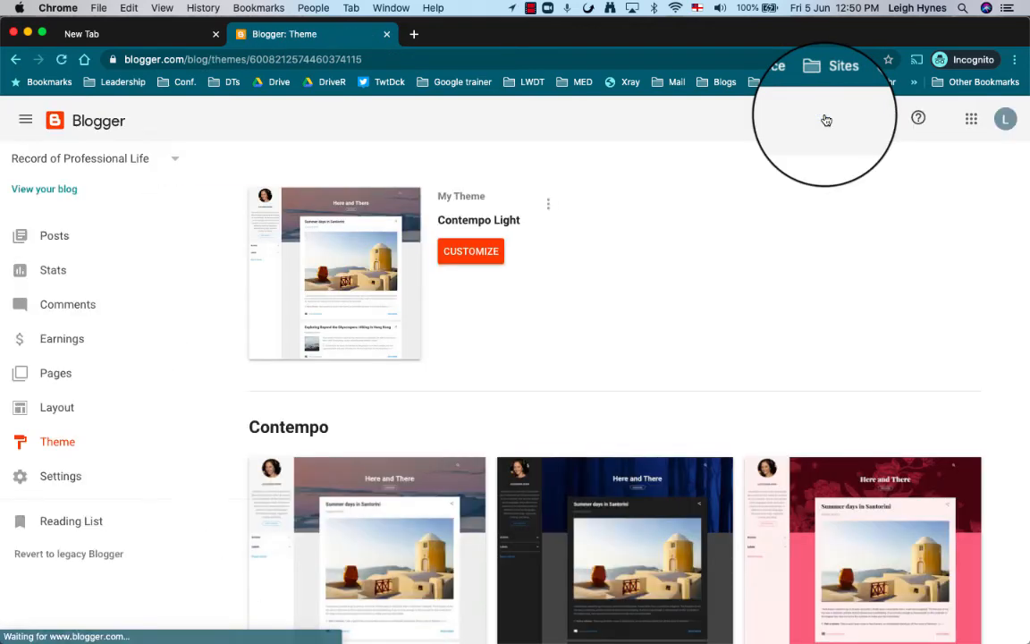
{"action": "left_click", "coordinate": [55, 238]}
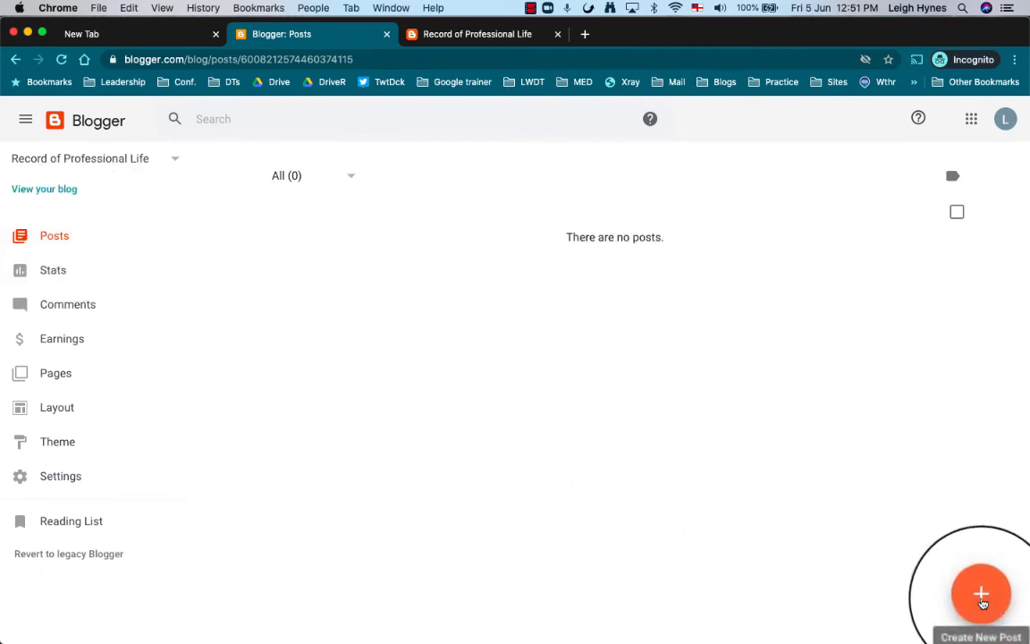
{"action": "left_click", "coordinate": [982, 602]}
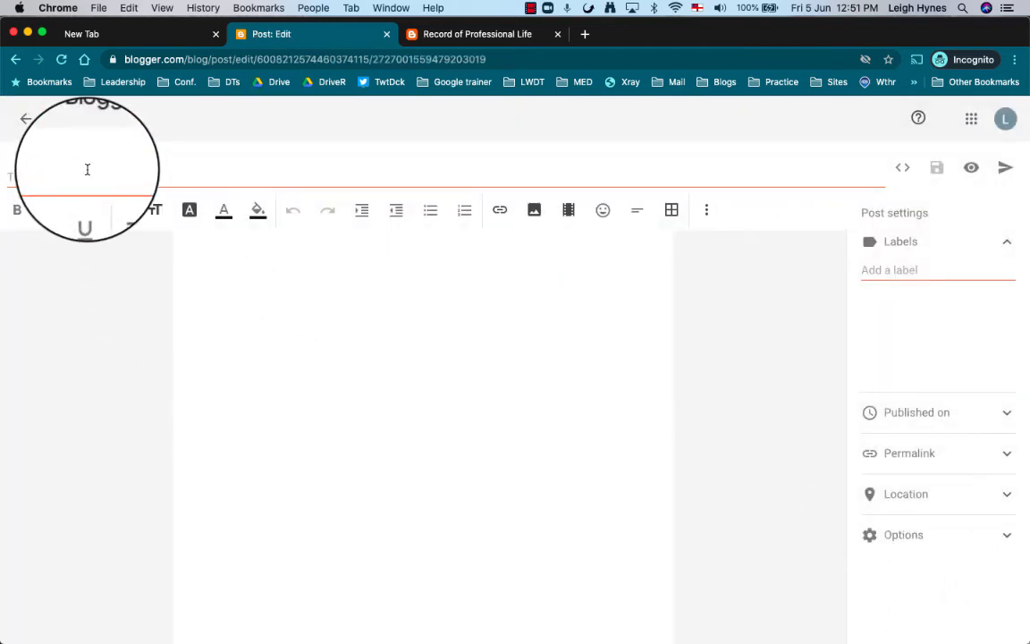
Title the post 'First Post' and type the body 'This is my example. Treaty of Waitangi'.
{"action": "left_click", "coordinate": [87, 172]}
{"action": "type", "text": "First Post"}
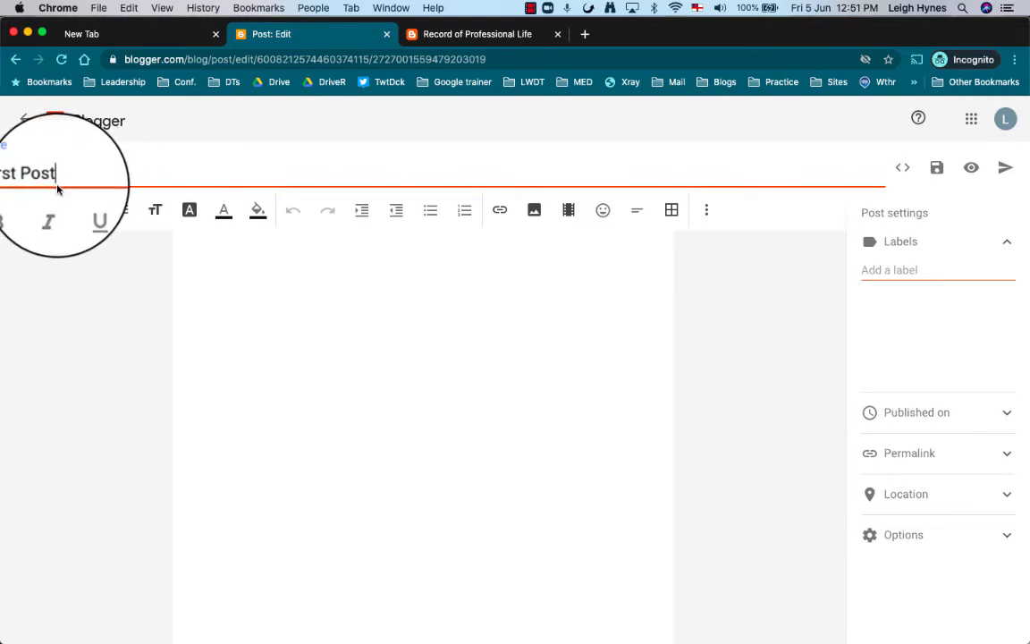
{"action": "left_click", "coordinate": [215, 253]}
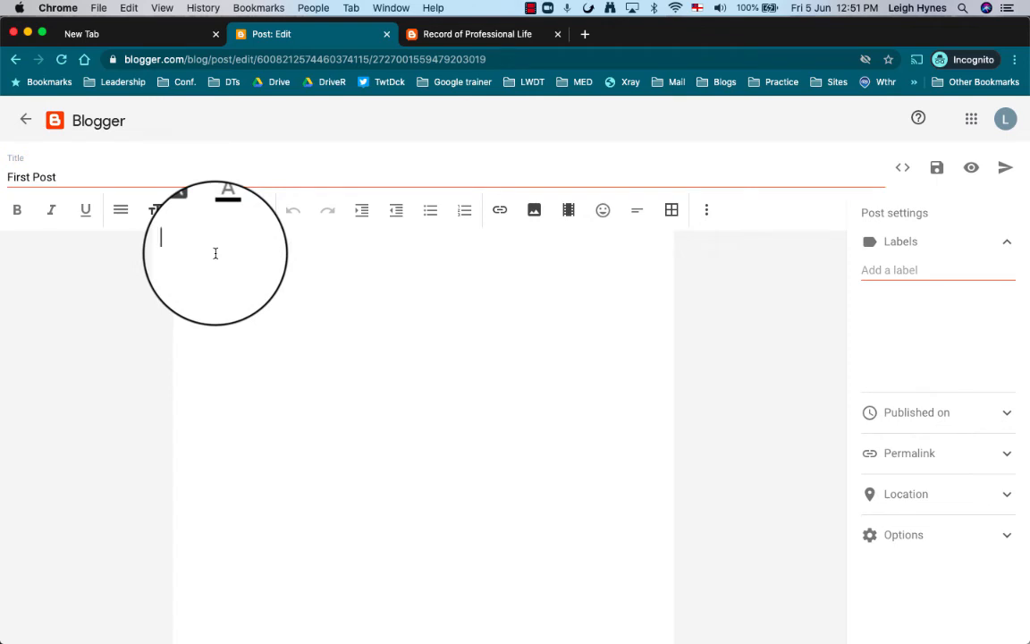
{"action": "type", "text": "This is"}
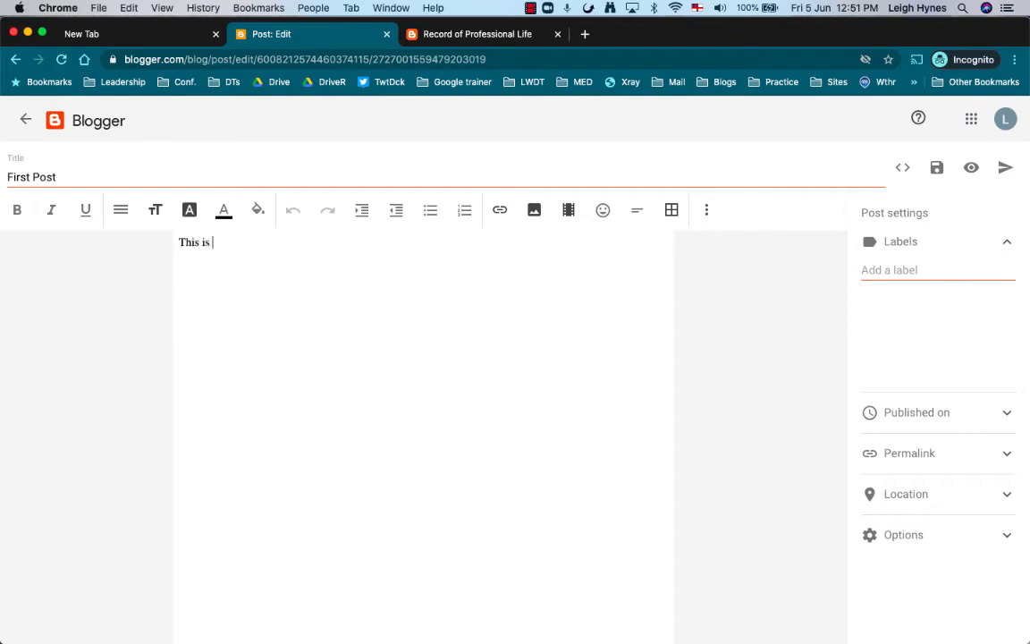
{"action": "type", "text": " my example"}
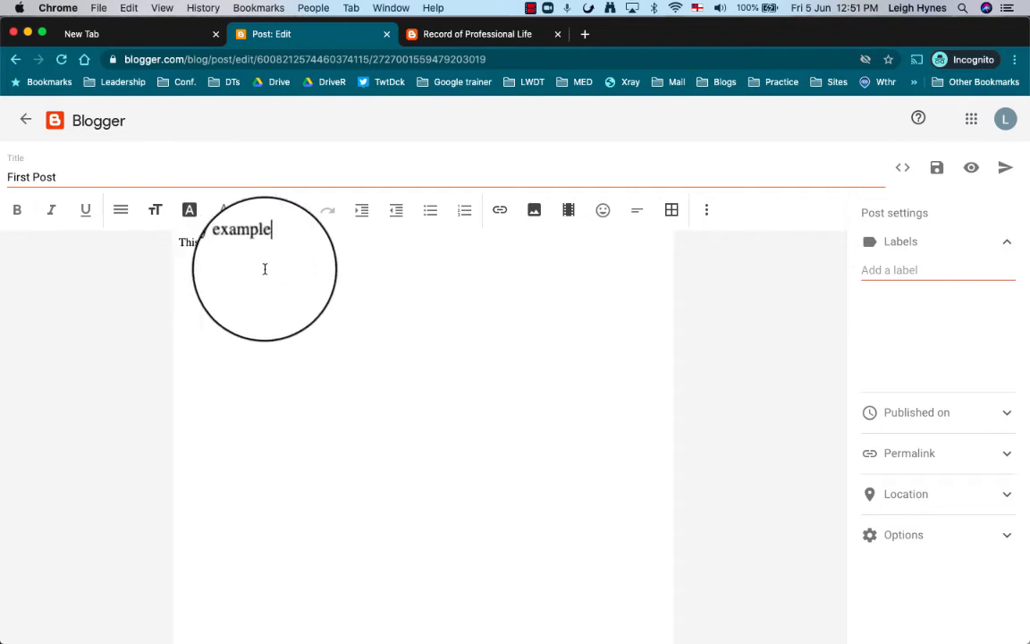
{"action": "type", "text": "."}
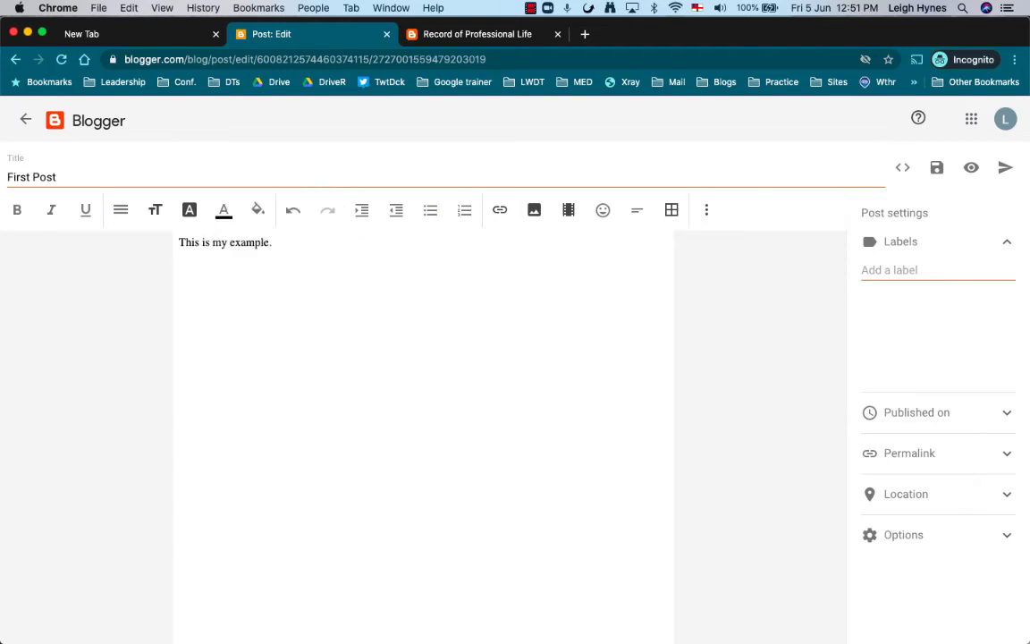
{"action": "left_click", "coordinate": [570, 214]}
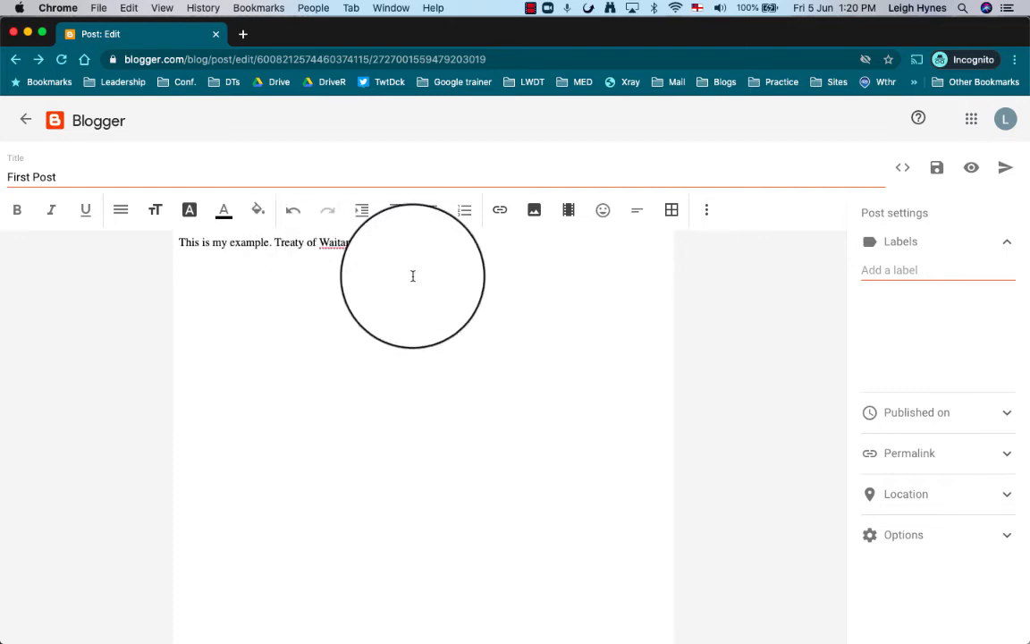
Create and apply the new label 'standard 1', correcting the misspelled 'stadard 1'.
{"action": "left_click", "coordinate": [890, 270]}
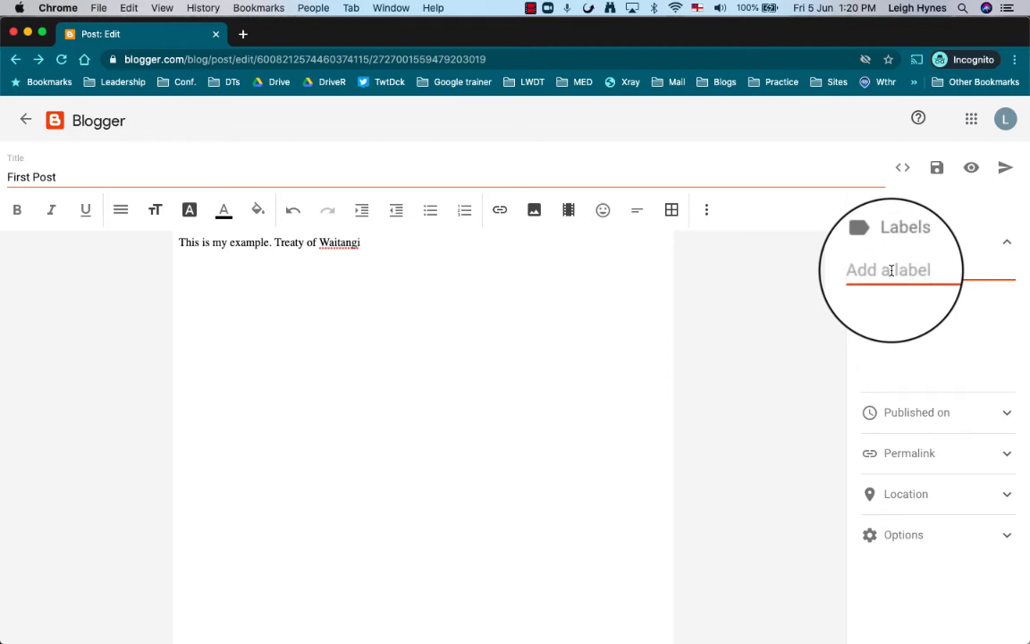
{"action": "type", "text": "sta"}
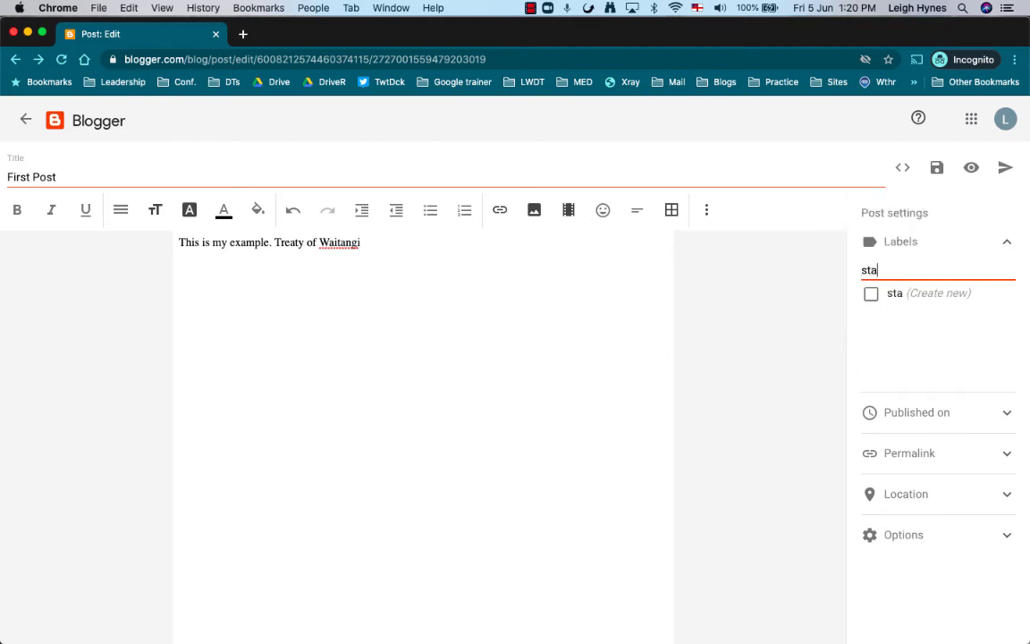
{"action": "type", "text": "dard 1"}
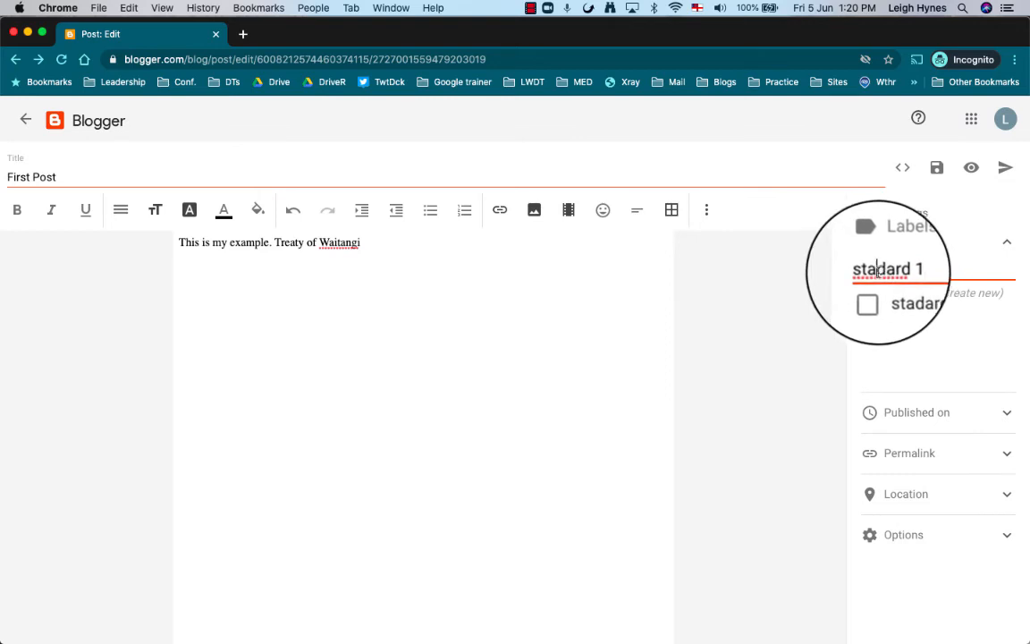
{"action": "left_click", "coordinate": [877, 270]}
{"action": "type", "text": "n"}
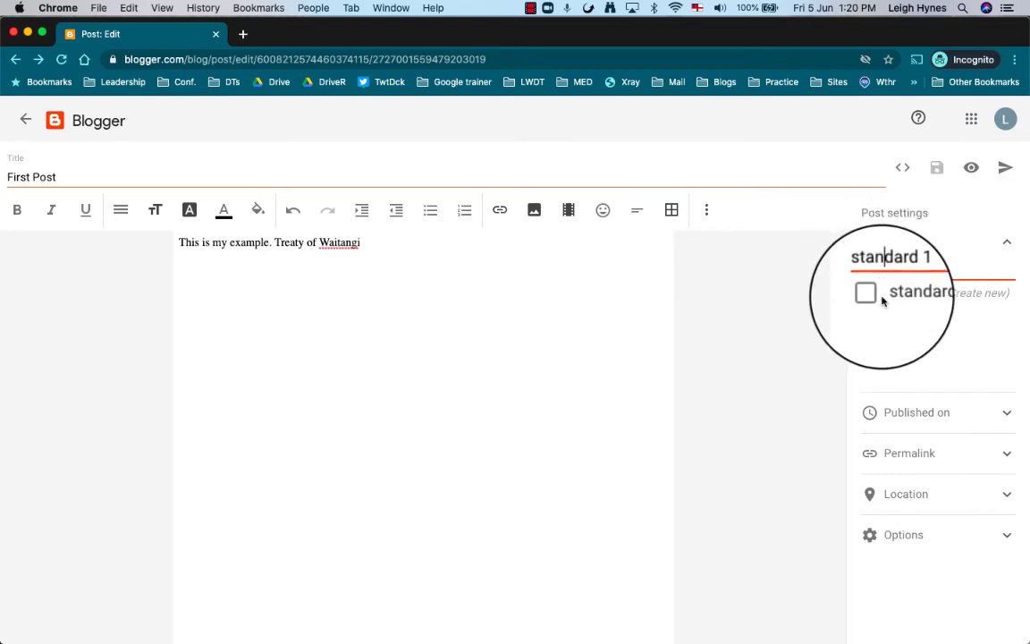
{"action": "left_click", "coordinate": [872, 295]}
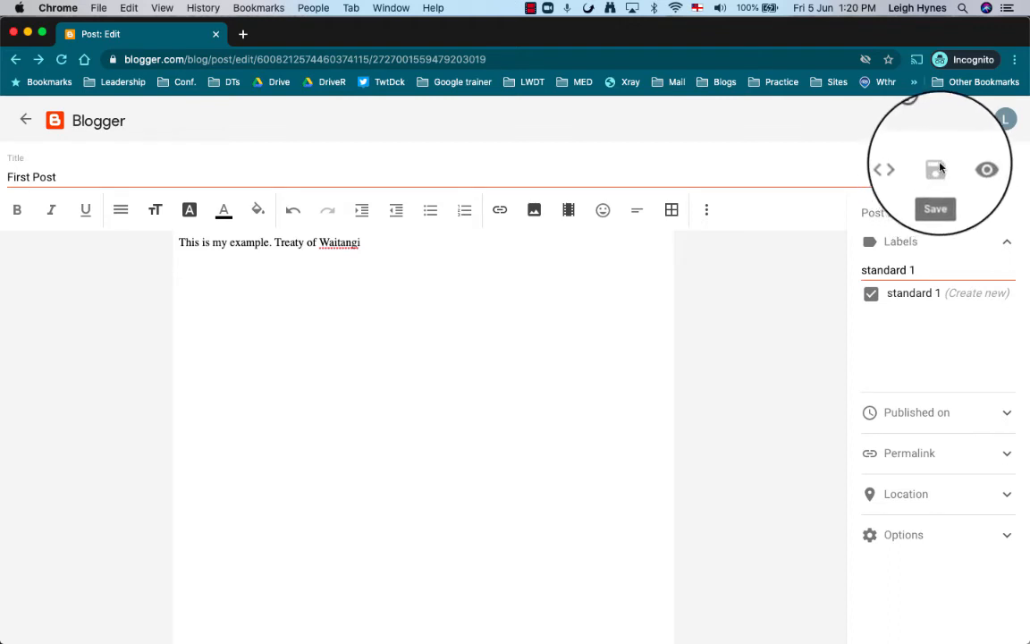
{"action": "left_click", "coordinate": [482, 252]}
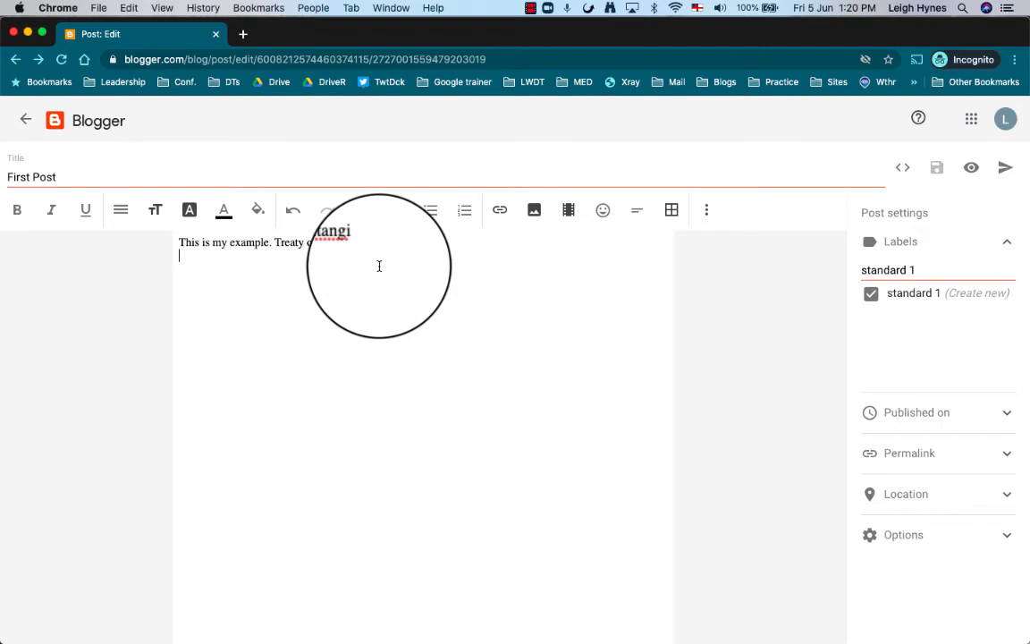
Add 'this' on a second body line, save the draft, show the HTML, and start publishing.
{"action": "type", "text": "this"}
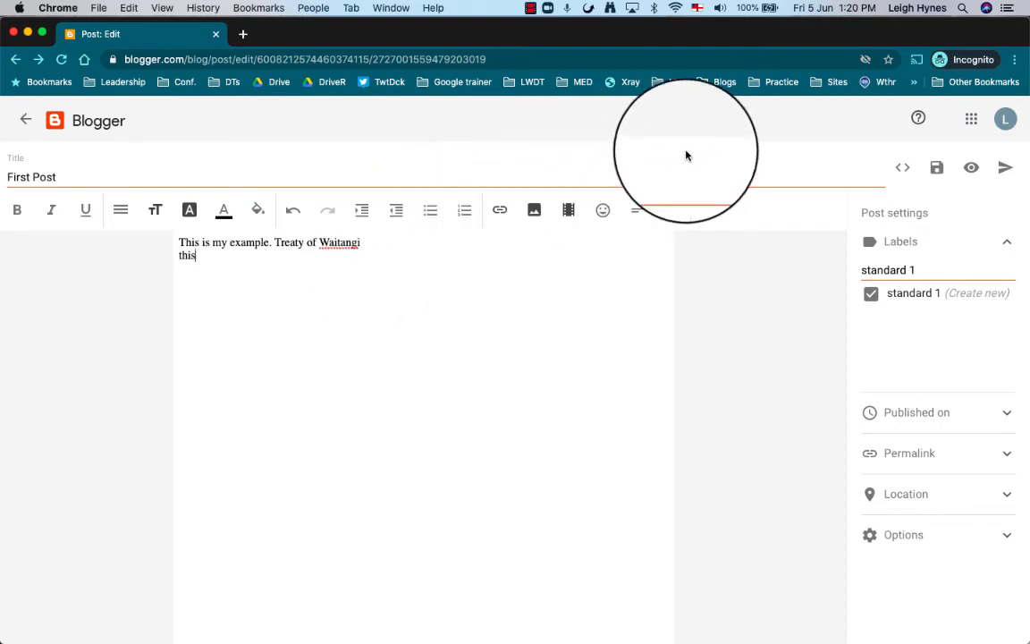
{"action": "left_click", "coordinate": [937, 173]}
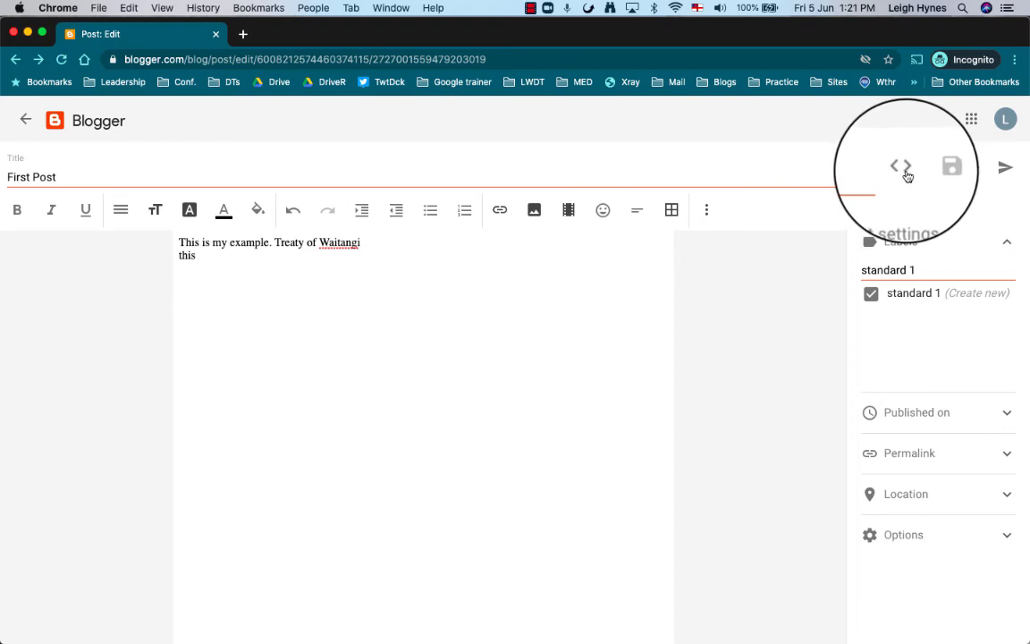
{"action": "left_click", "coordinate": [902, 168]}
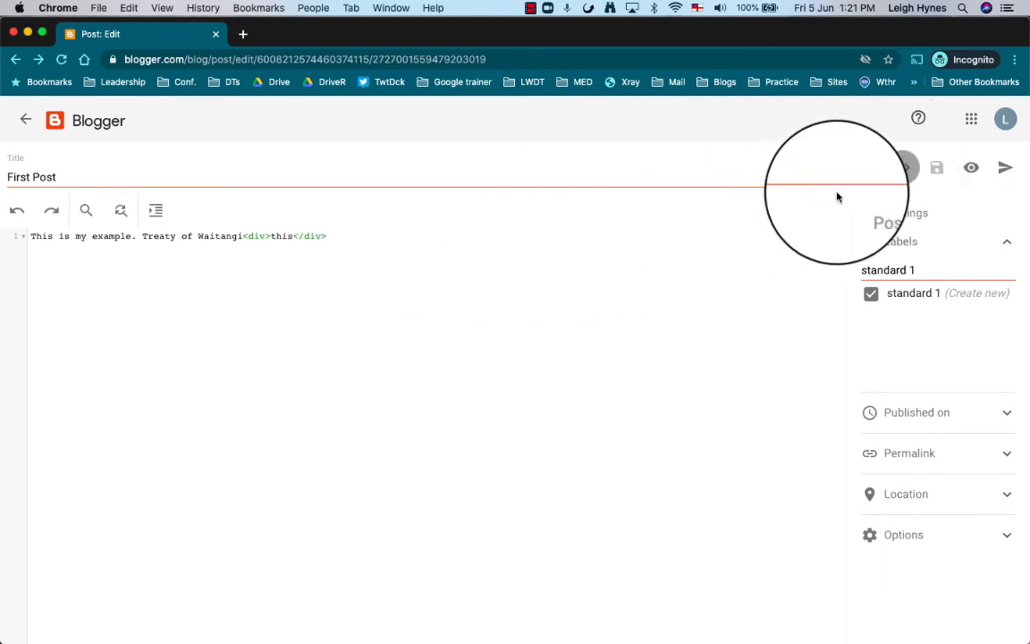
{"action": "left_click", "coordinate": [1005, 169]}
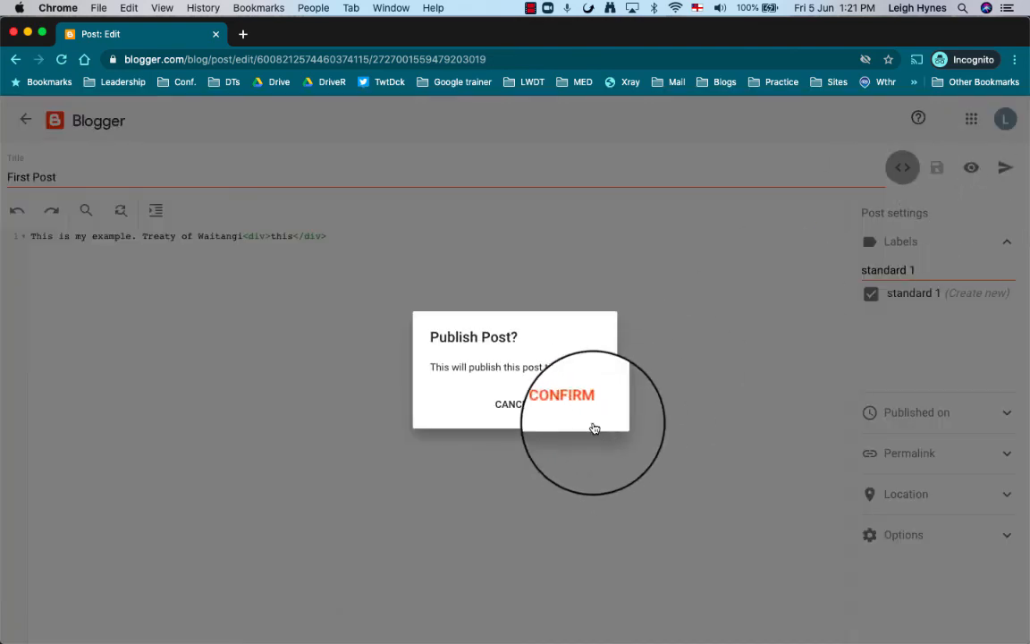
Confirm publishing First Post and view it live on the blog.
{"action": "left_click", "coordinate": [578, 406]}
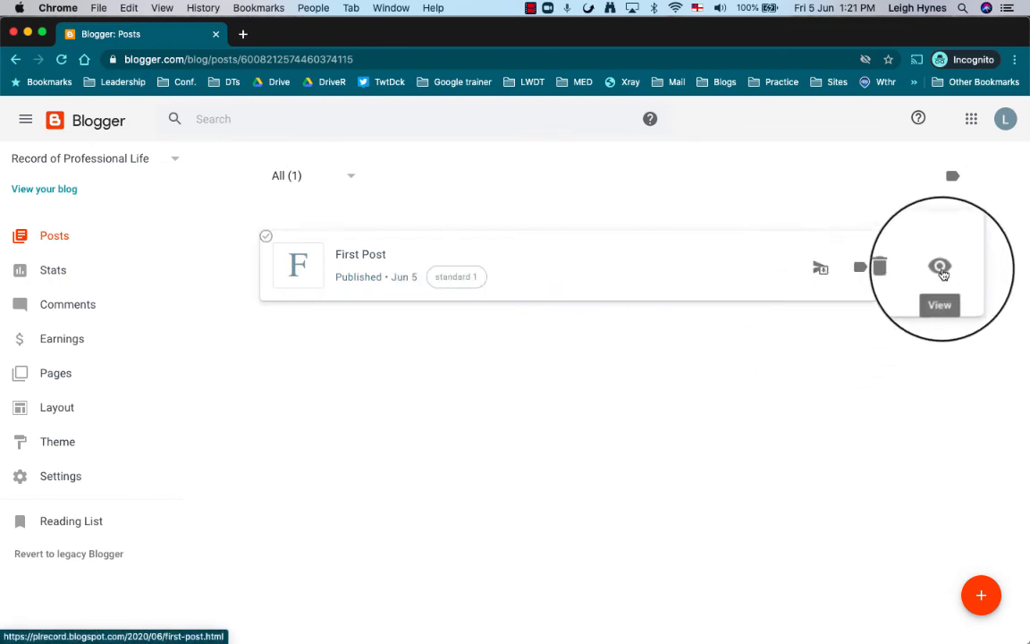
{"action": "left_click", "coordinate": [940, 268]}
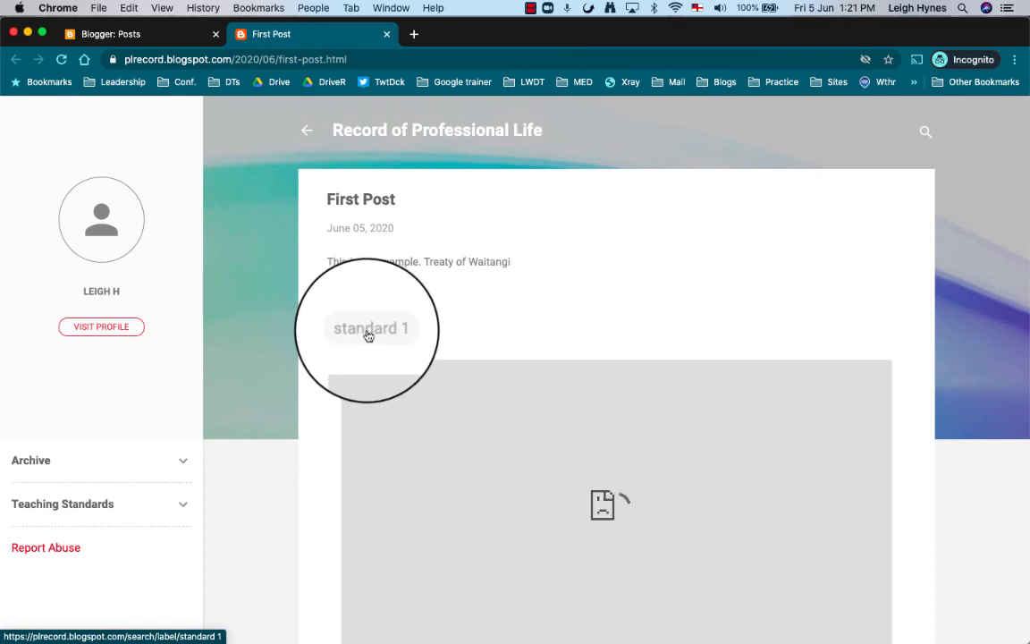
Check the standard 1 label page, return to the dashboard, and list your blogs.
{"action": "left_click", "coordinate": [367, 331]}
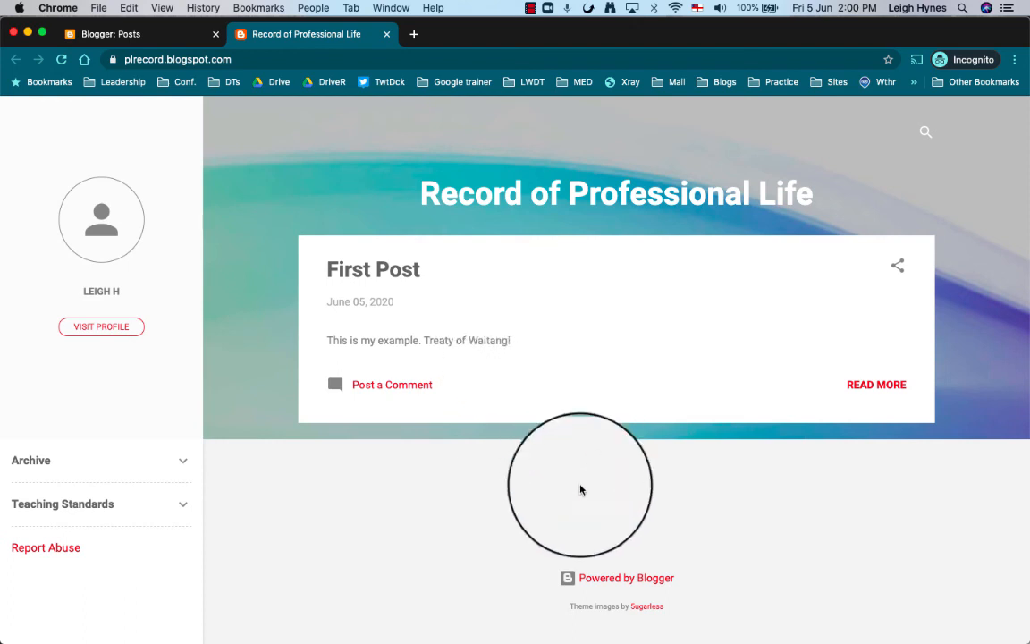
{"action": "left_click", "coordinate": [606, 584]}
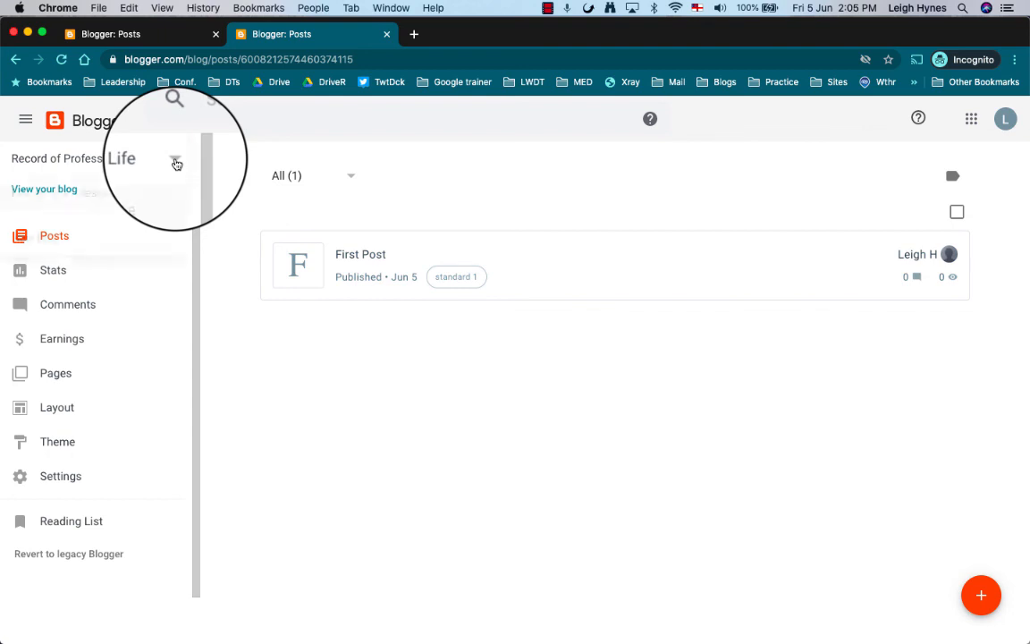
{"action": "left_click", "coordinate": [176, 164]}
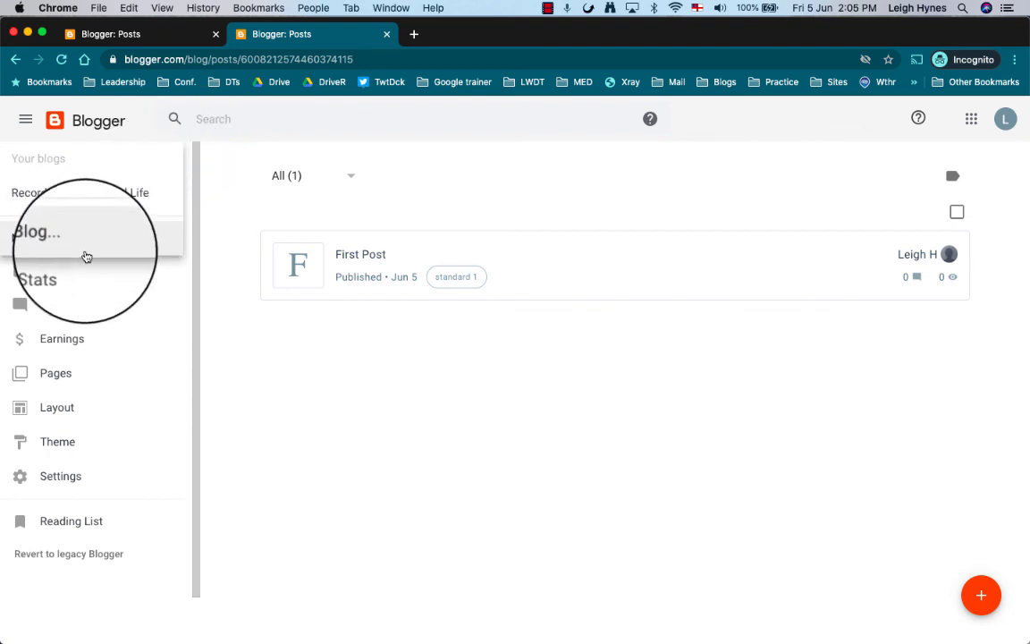